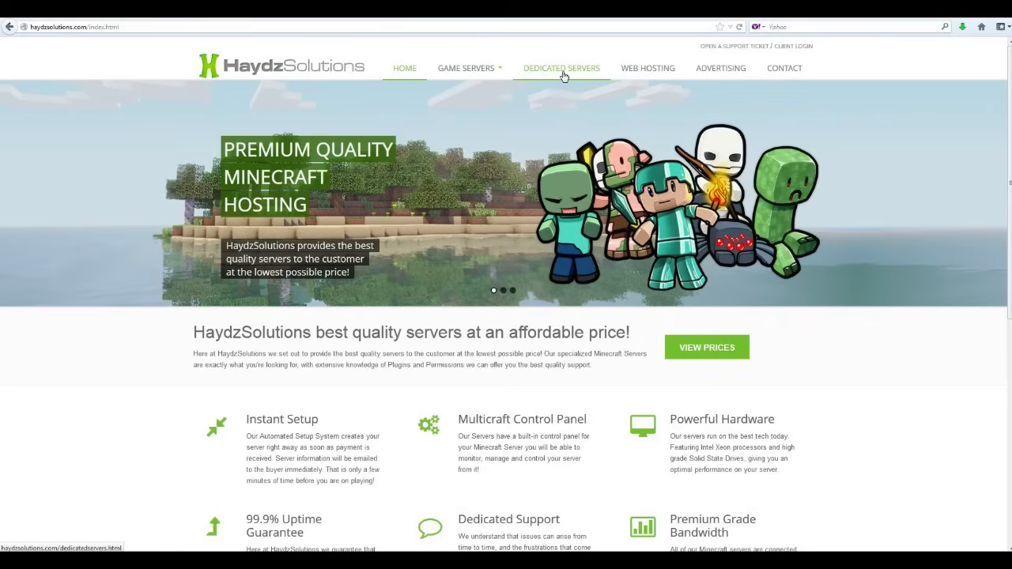
# Go to the Minecraft Servers pricing page via Game Servers, scroll the packages, and switch to the purchase-details notes.
pyautogui.click(486, 70)
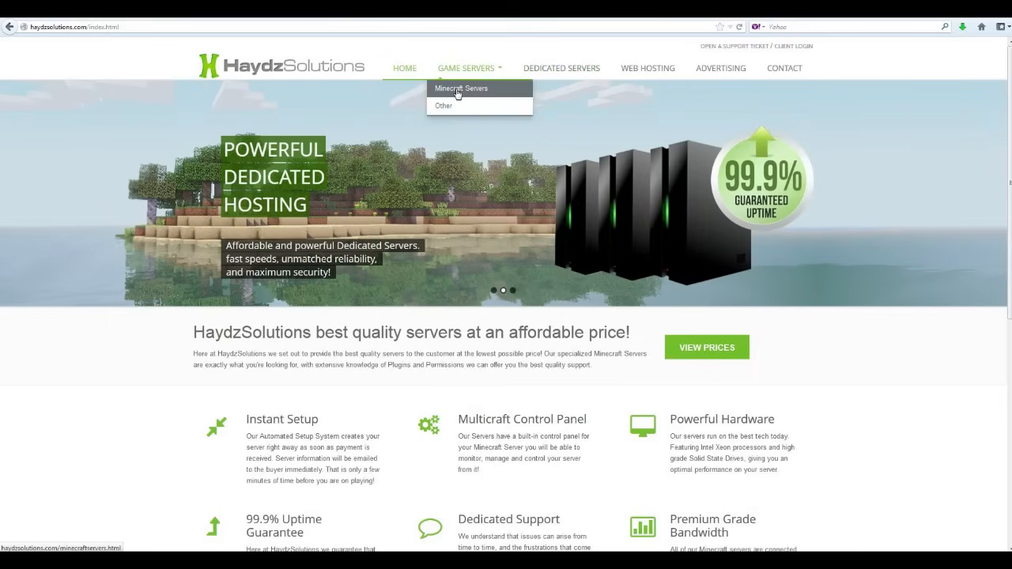
pyautogui.click(457, 91)
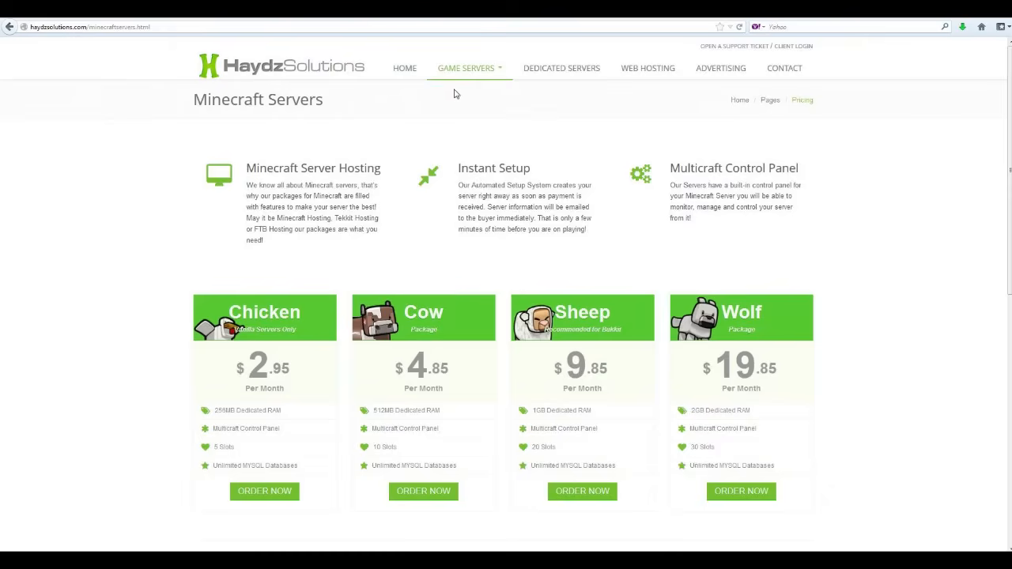
pyautogui.scroll(-3, 464, 289)
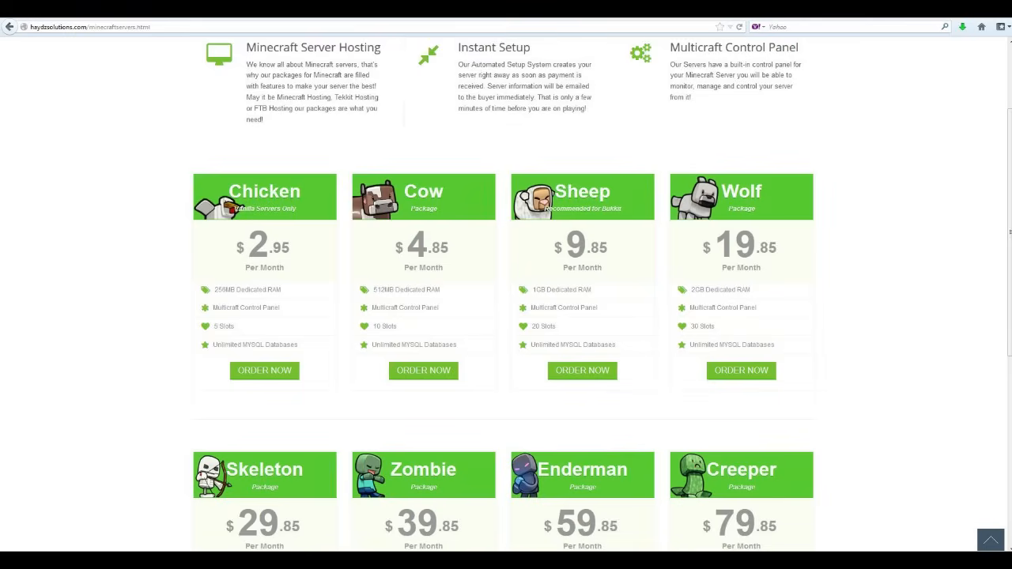
pyautogui.hotkey('alt', 'Tab')
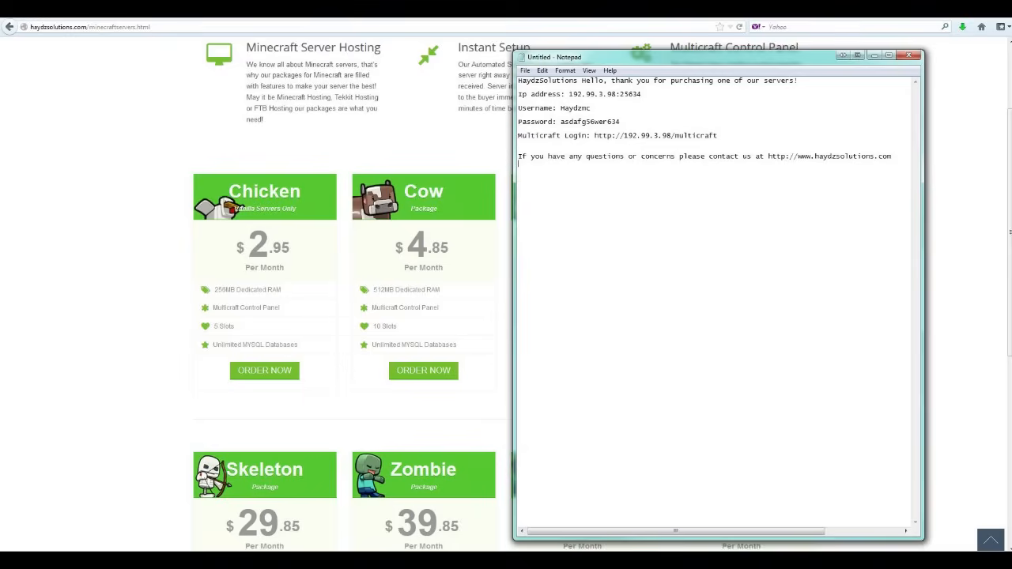
# Highlight the Multicraft login URL in the purchase notes, then minimise Notepad back to the pricing page.
pyautogui.moveTo(642, 95); pyautogui.dragTo(518, 94)
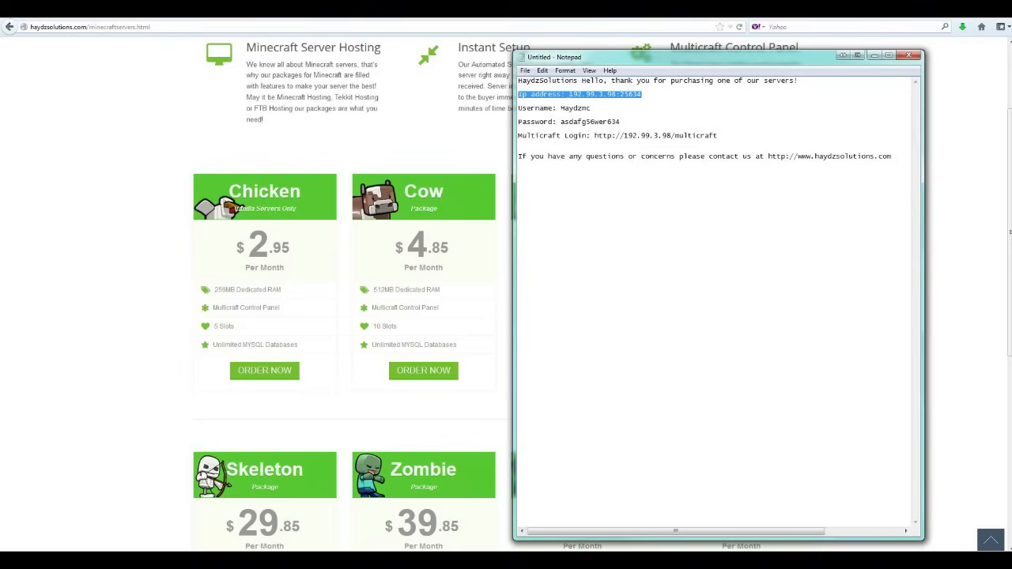
pyautogui.click(519, 115)
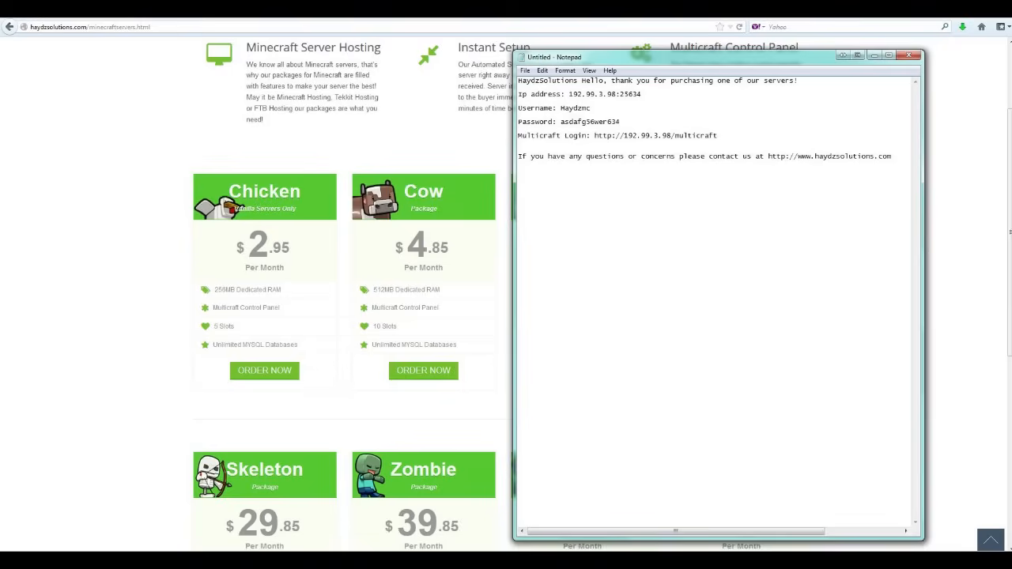
pyautogui.moveTo(595, 136); pyautogui.dragTo(717, 135)
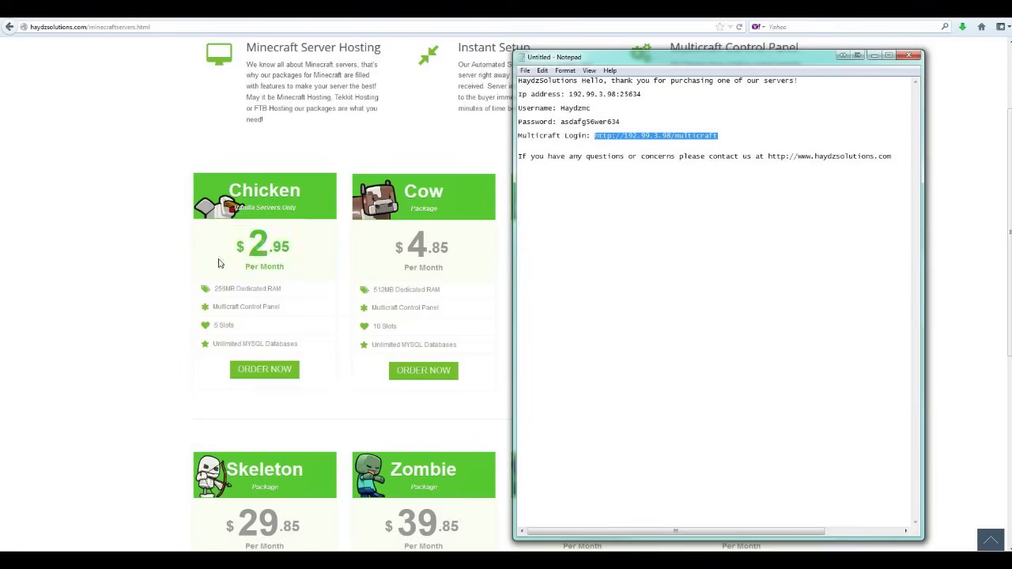
pyautogui.click(102, 131)
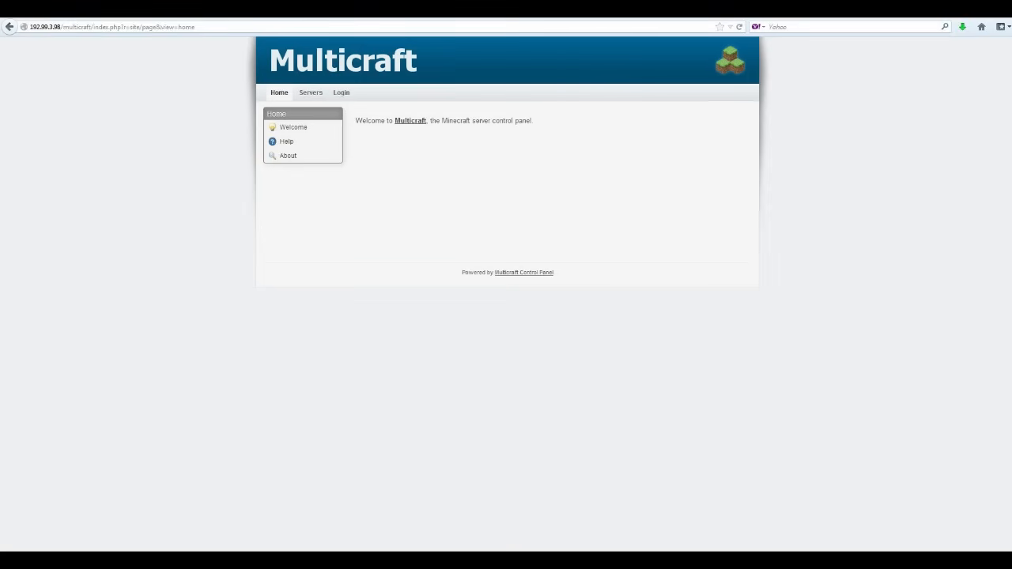
# Trim the panel address to /multicraft/, load it, and go to the login page.
pyautogui.click(110, 26)
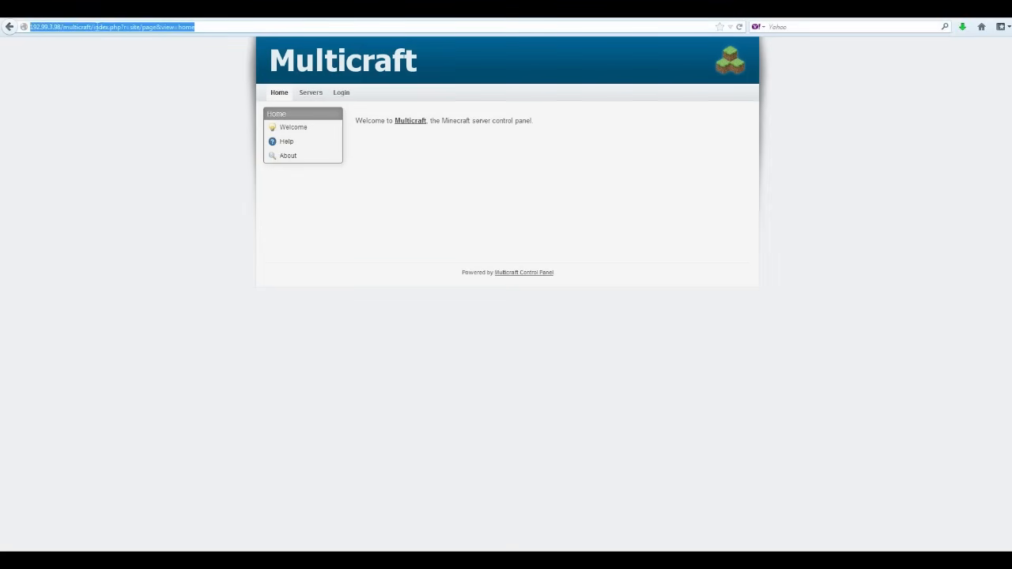
pyautogui.moveTo(194, 27); pyautogui.dragTo(94, 27)
pyautogui.press('BackSpace')
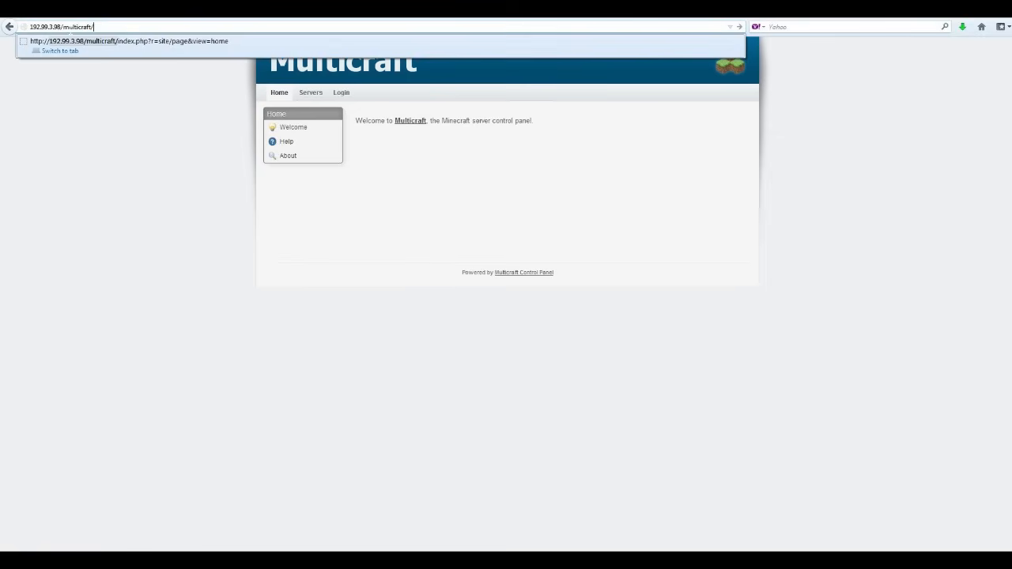
pyautogui.press('Return')
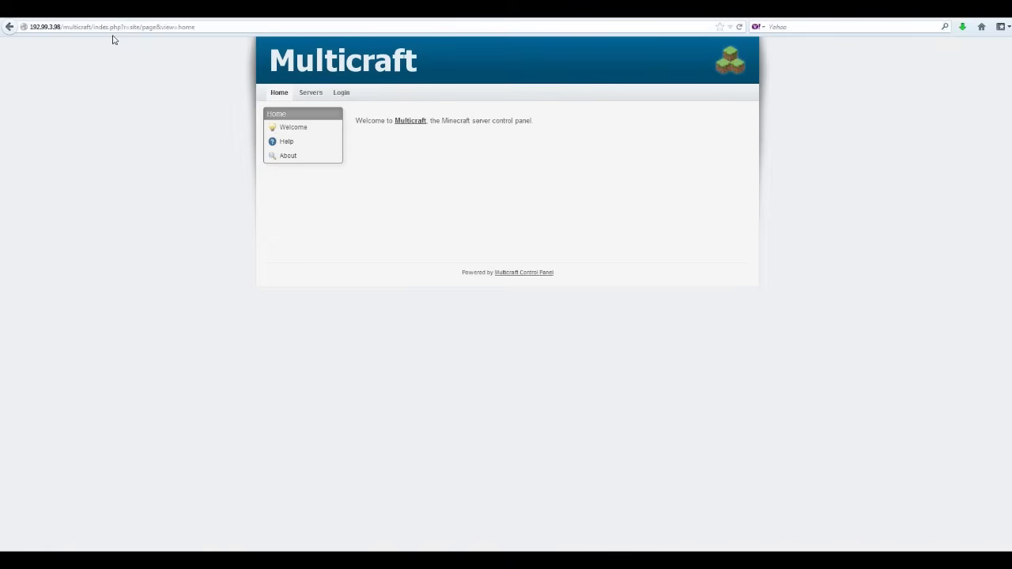
pyautogui.click(340, 95)
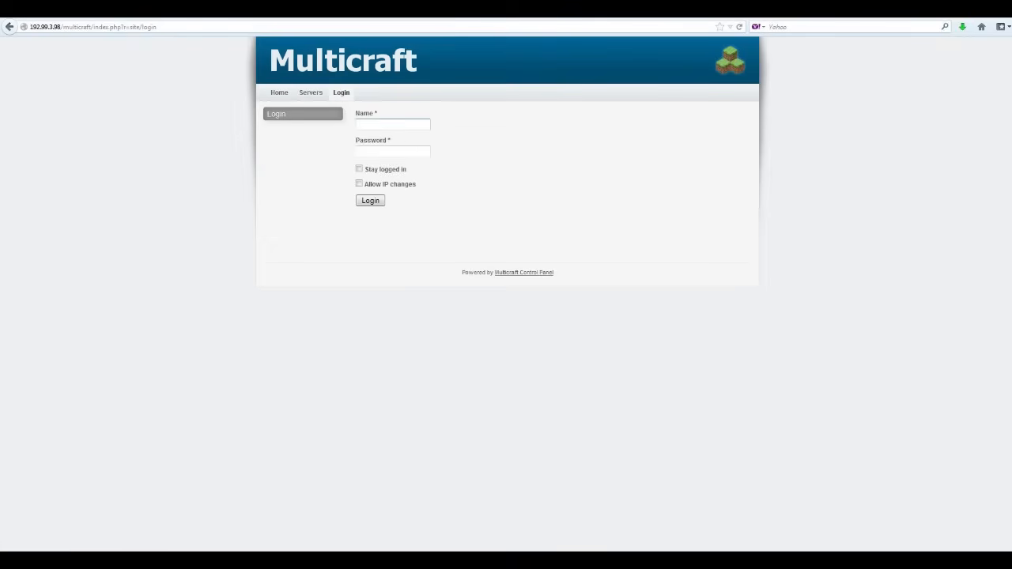
# Enter the account username, capitalising its first letter, and the account password.
pyautogui.write('test')
pyautogui.moveTo(362, 125); pyautogui.dragTo(345, 124)
pyautogui.write('Test')
pyautogui.press('Tab')
pyautogui.write('******')
# Submit the login and wait for the Test Server overview to load.
pyautogui.click(370, 202)
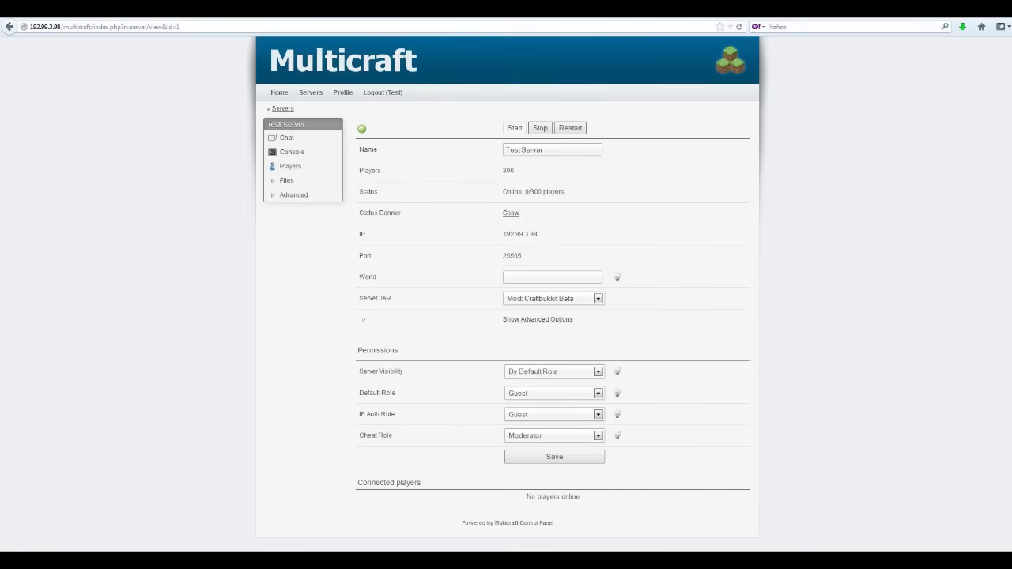
pyautogui.moveTo(520, 256); pyautogui.dragTo(503, 256)
pyautogui.click(540, 234)
pyautogui.moveTo(536, 235); pyautogui.dragTo(489, 240)
pyautogui.click(584, 239)
pyautogui.moveTo(630, 279)
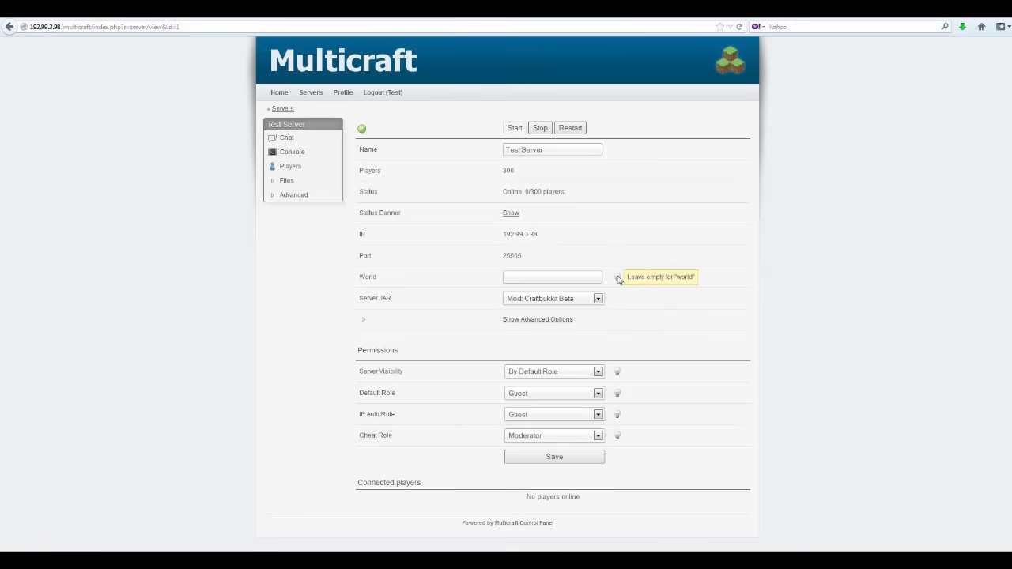
pyautogui.click(513, 277)
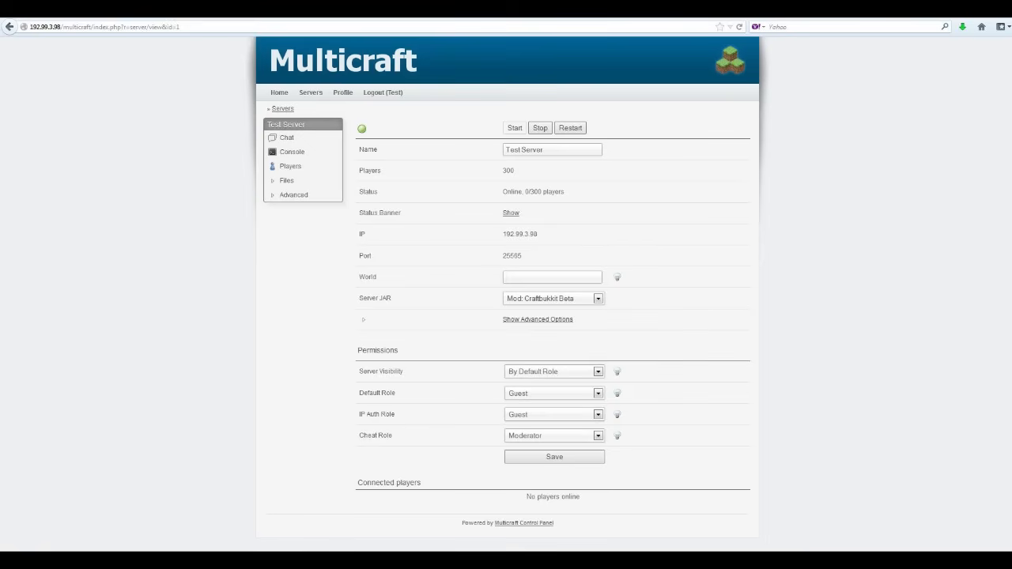
pyautogui.write('sg1')
pyautogui.hotkey('ctrl', 'a')
pyautogui.press('BackSpace')
# Show and hide the advanced options, then drop down the Server JAR list for Test Server.
pyautogui.click(535, 320)
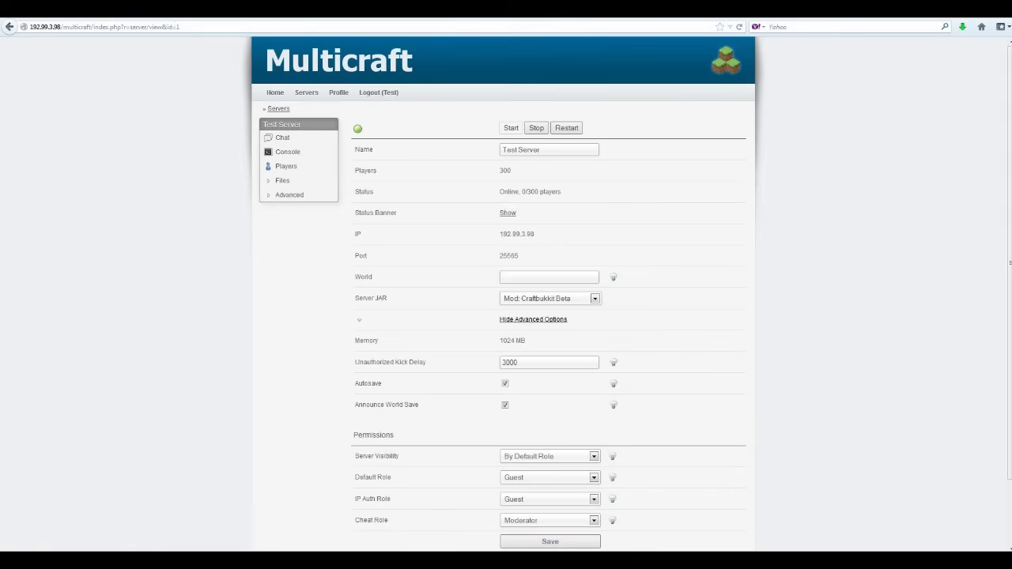
pyautogui.click(531, 321)
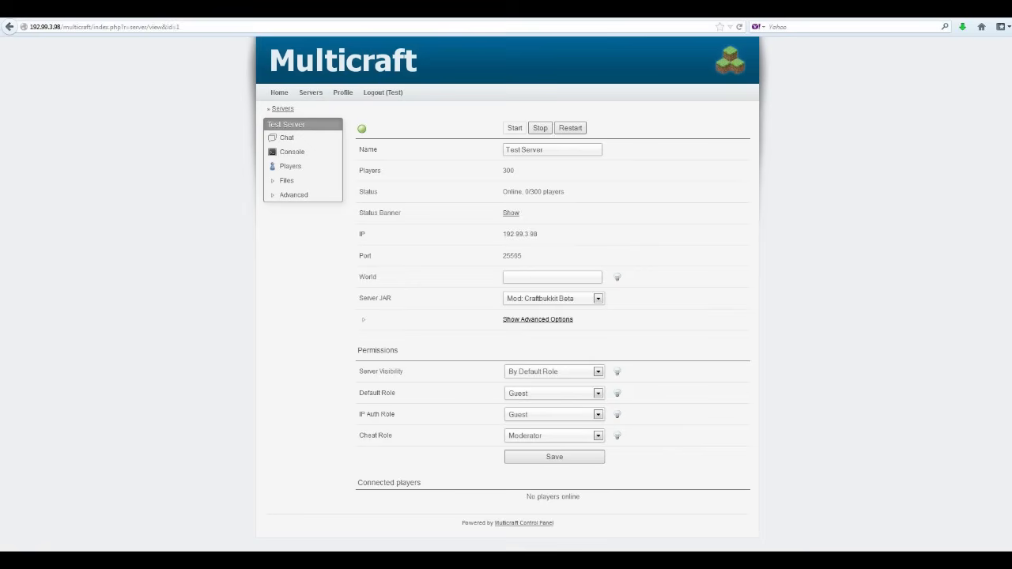
pyautogui.click(598, 301)
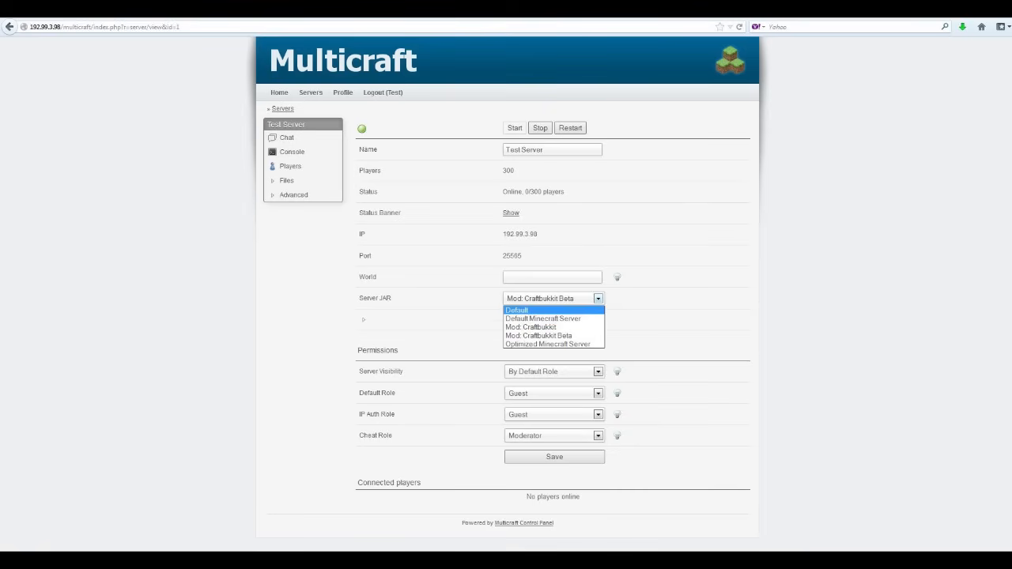
# Change Test Server's JAR from Craftbukkit Beta to Optimized Minecraft Server and save the settings.
pyautogui.click(217, 12)
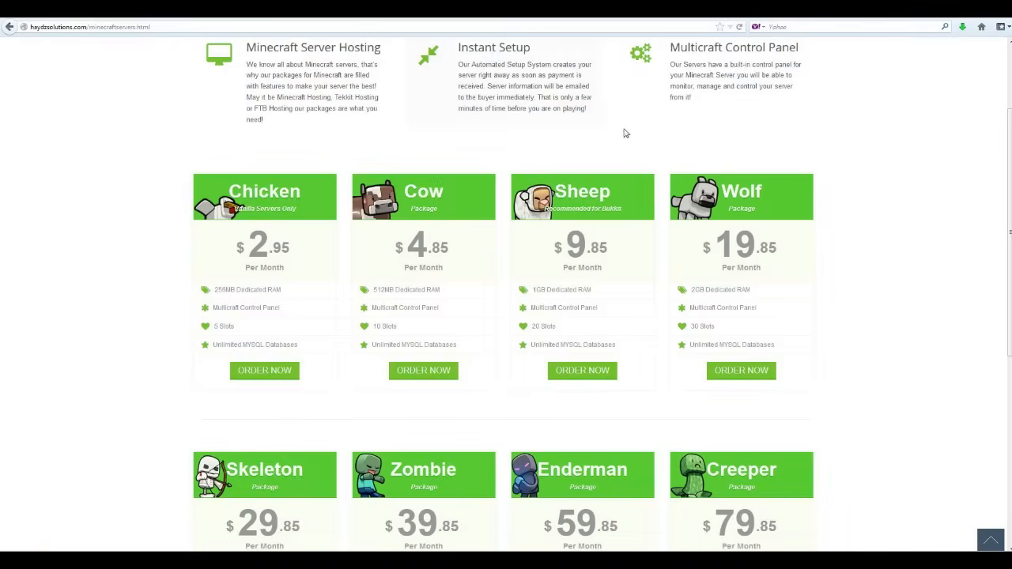
pyautogui.scroll(3, 878, 245)
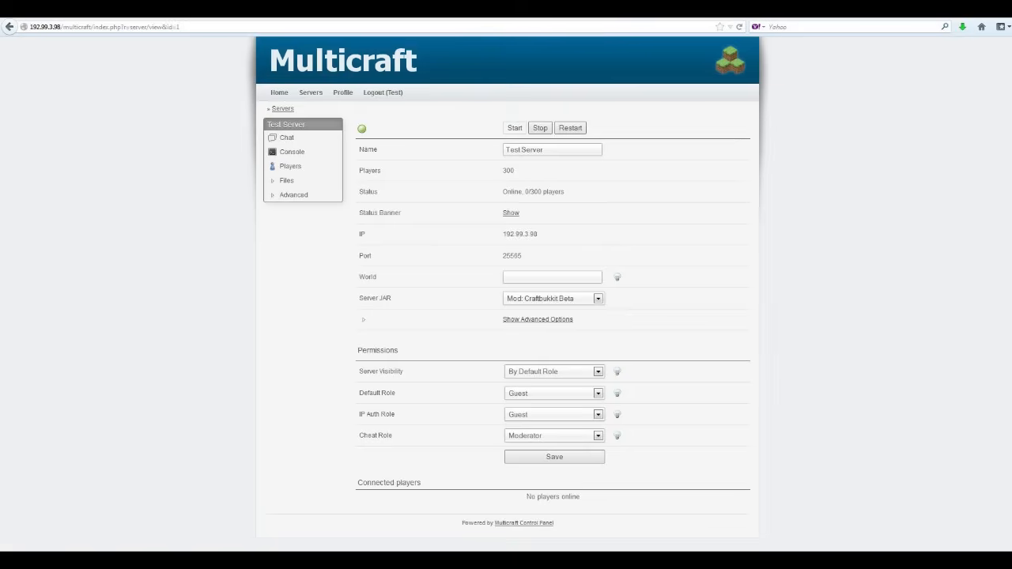
pyautogui.click(562, 298)
pyautogui.click(543, 329)
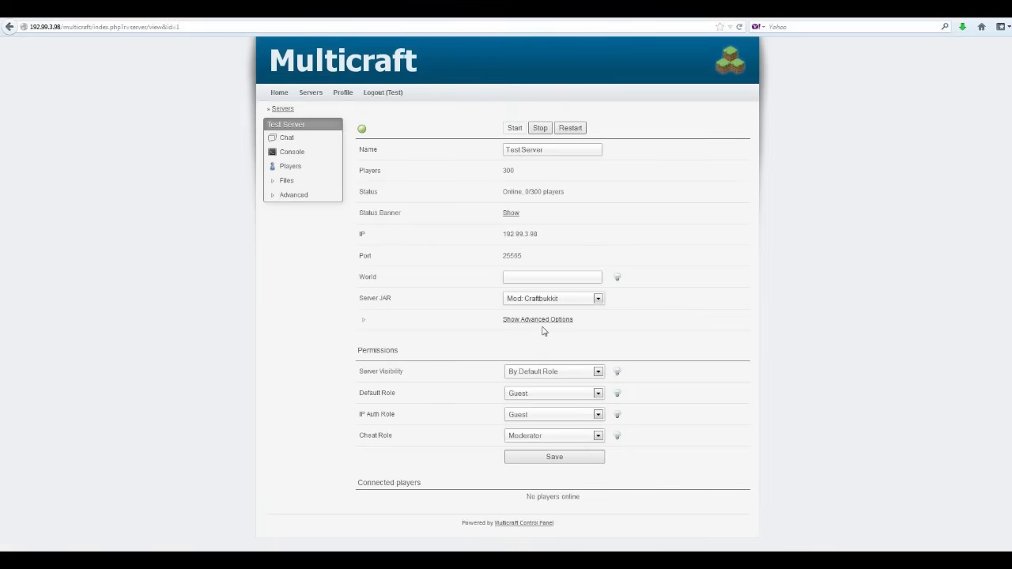
pyautogui.click(596, 299)
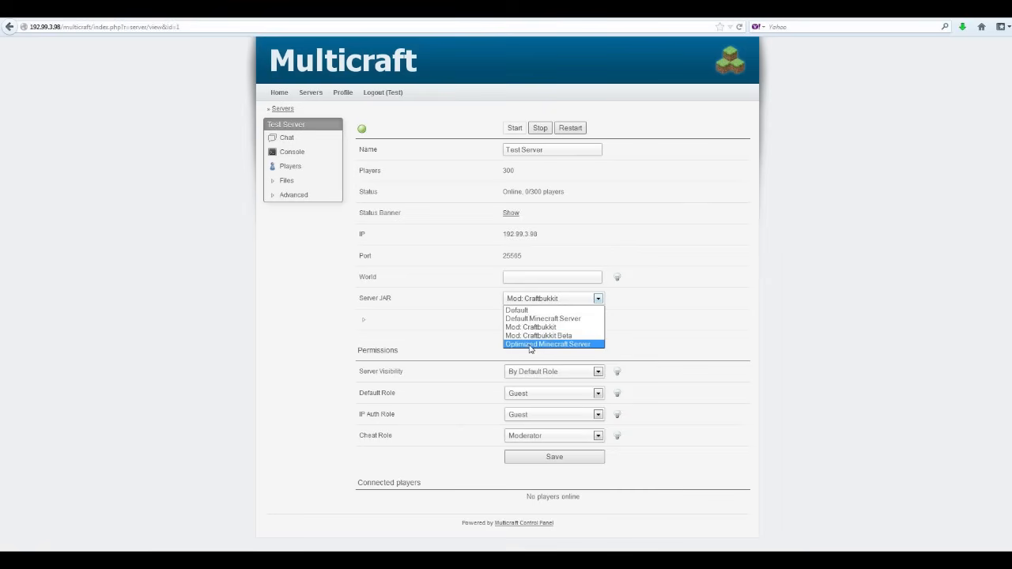
pyautogui.click(529, 346)
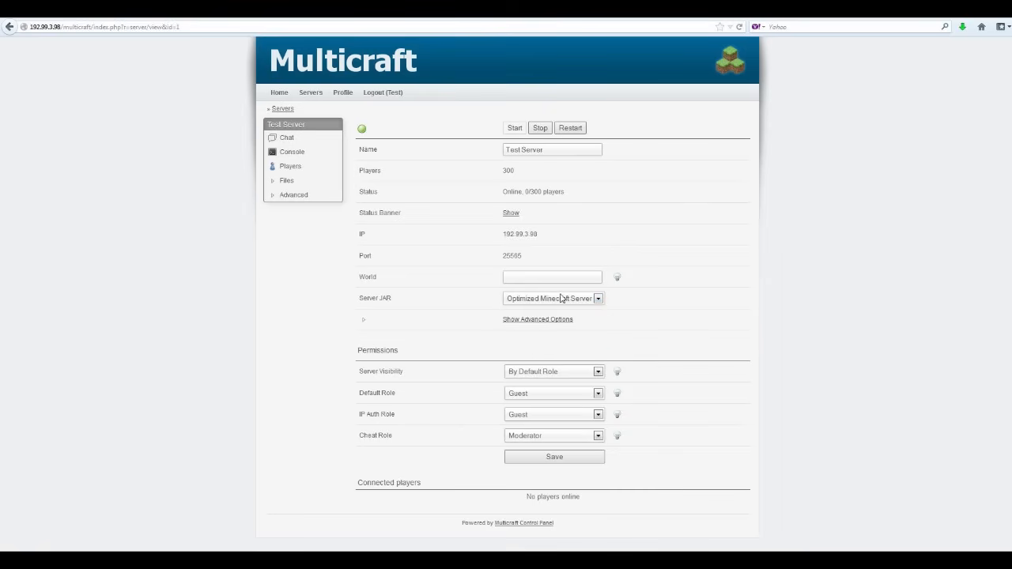
pyautogui.click(556, 461)
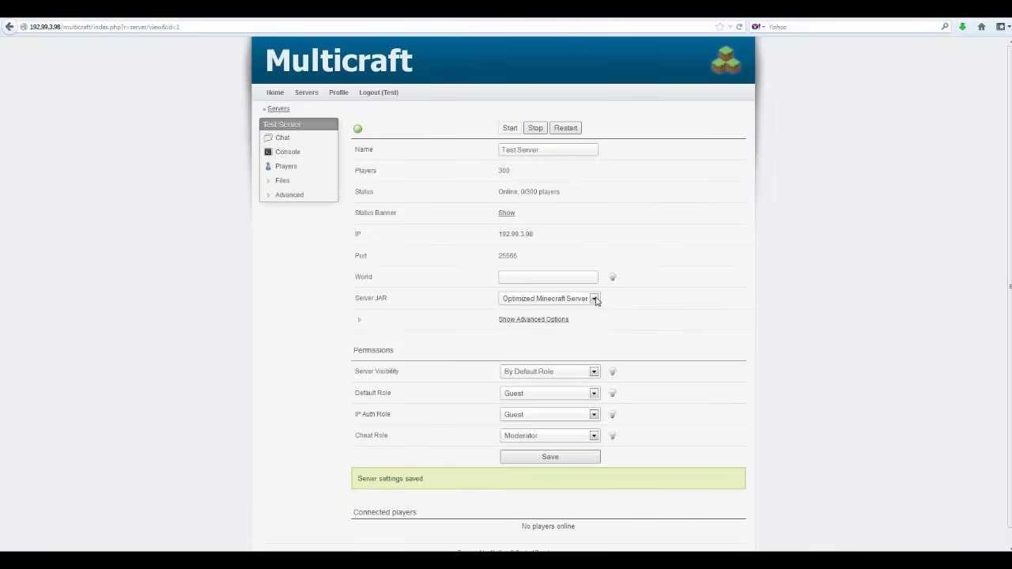
pyautogui.click(528, 321)
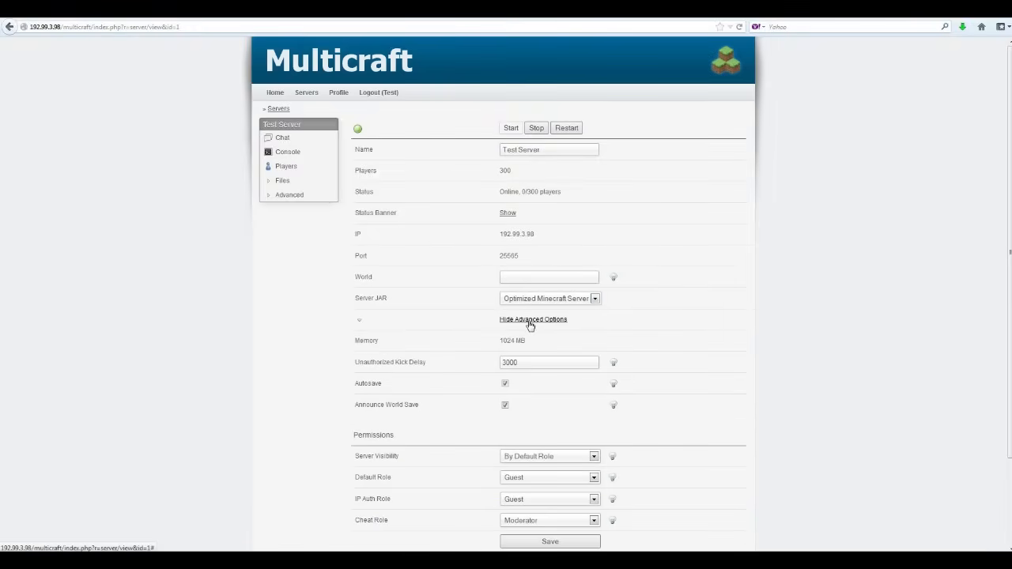
pyautogui.scroll(-3, 520, 328)
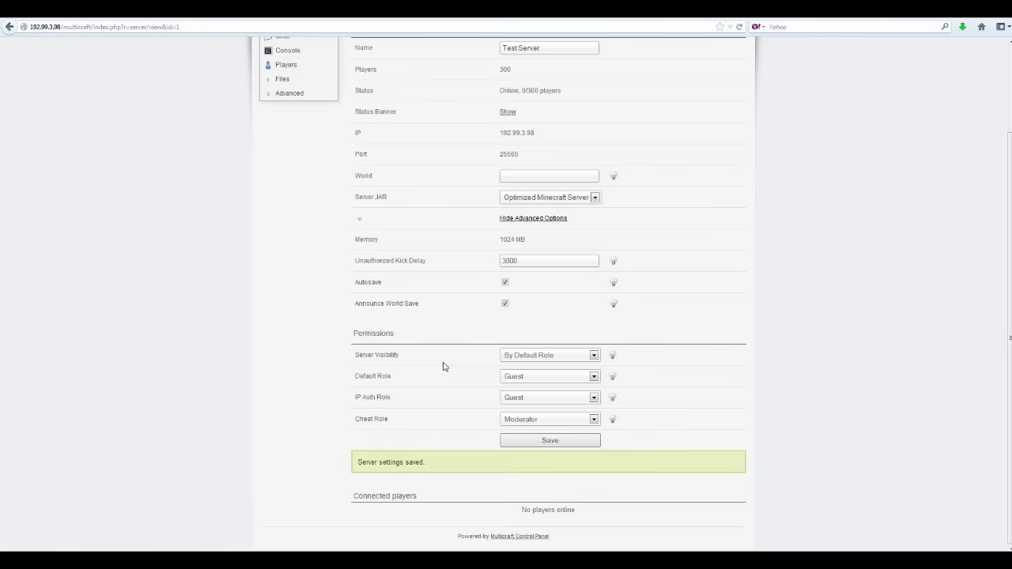
pyautogui.scroll(2, 443, 366)
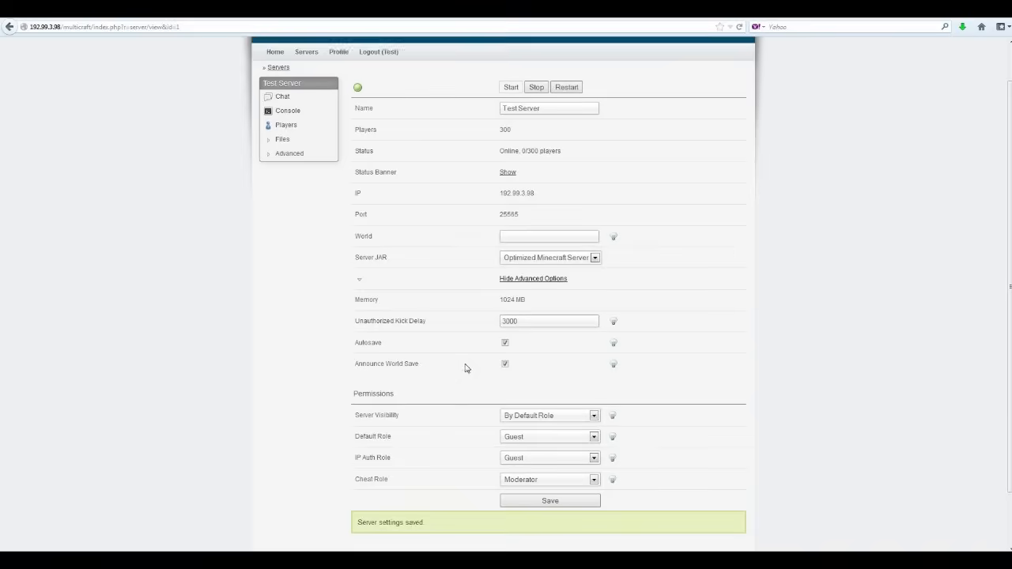
pyautogui.click(520, 284)
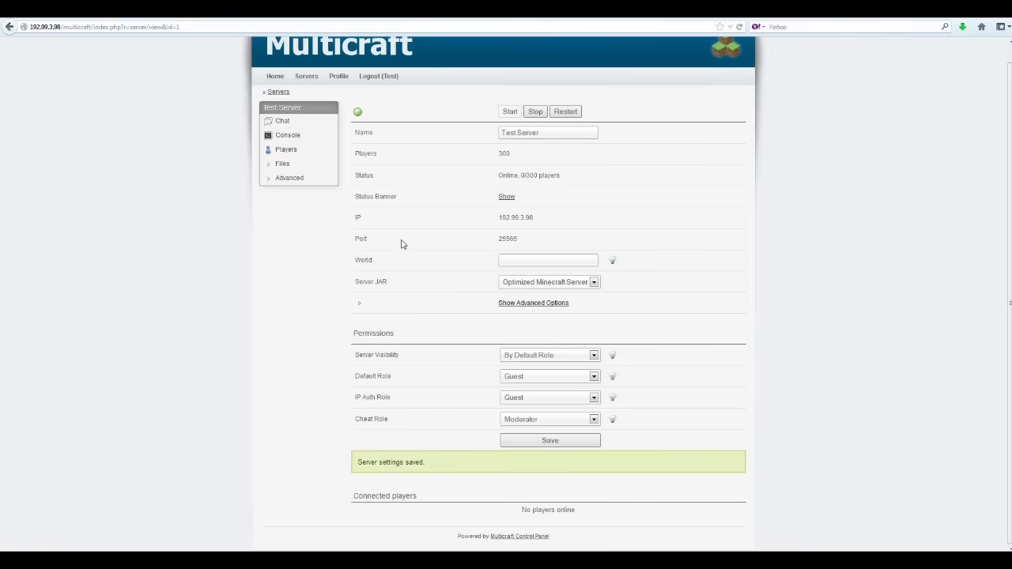
pyautogui.scroll(1, 402, 244)
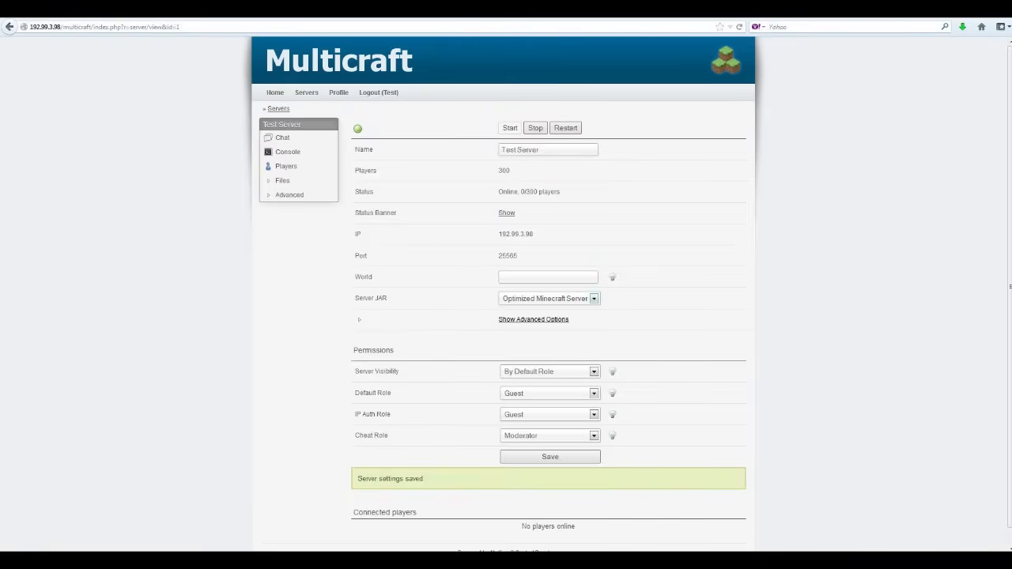
pyautogui.moveTo(544, 150); pyautogui.dragTo(489, 151)
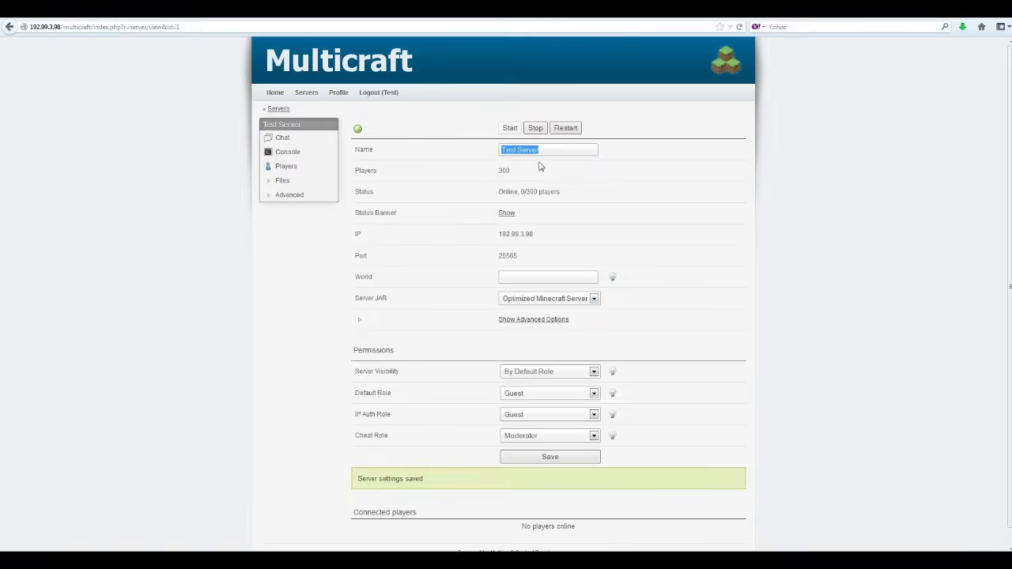
pyautogui.write('sdfg')
pyautogui.press('BackSpace')
pyautogui.press('BackSpace')
pyautogui.write('Haydz serve')
pyautogui.scroll(-1, 843, 372)
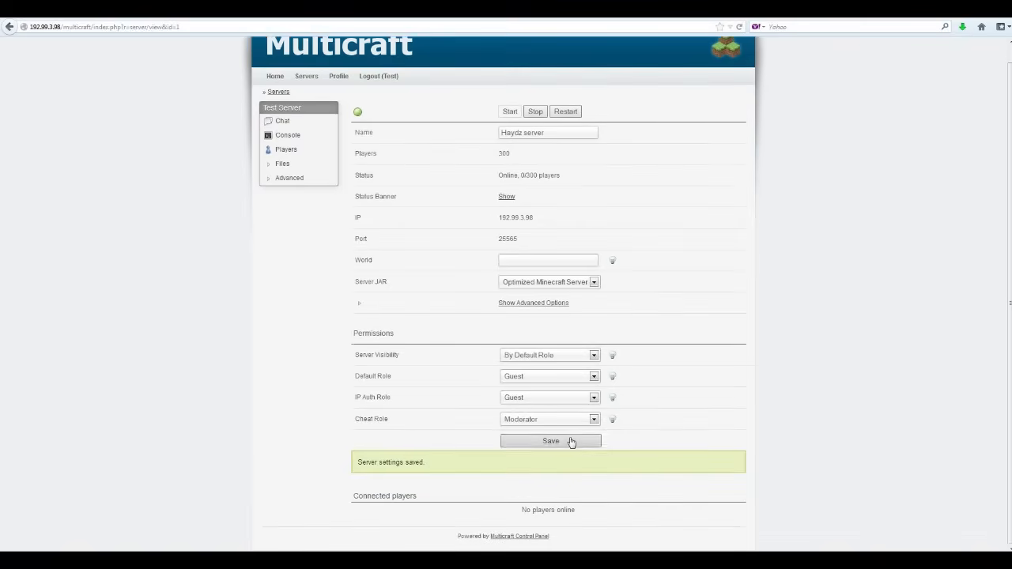
pyautogui.click(572, 442)
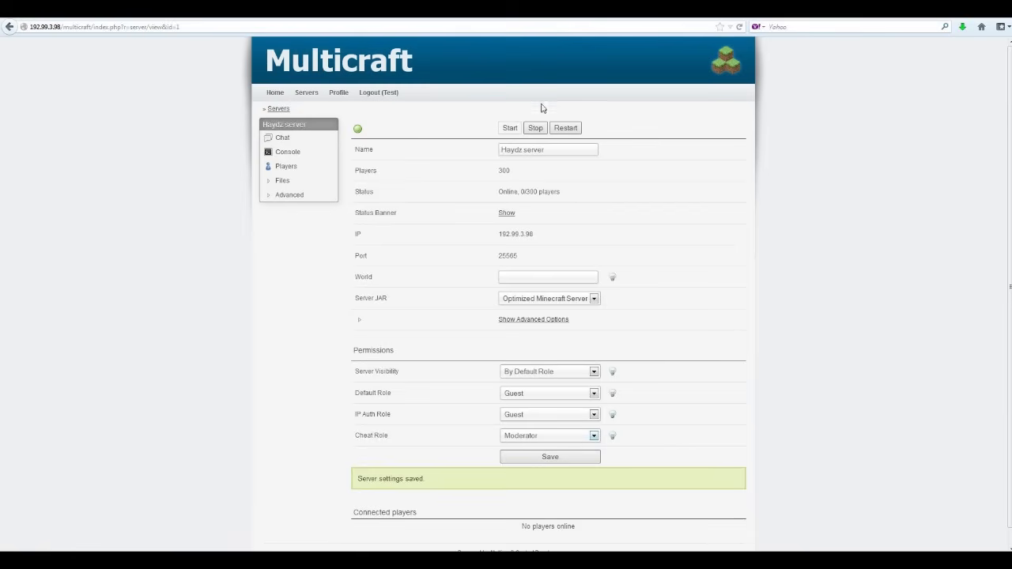
pyautogui.click(281, 139)
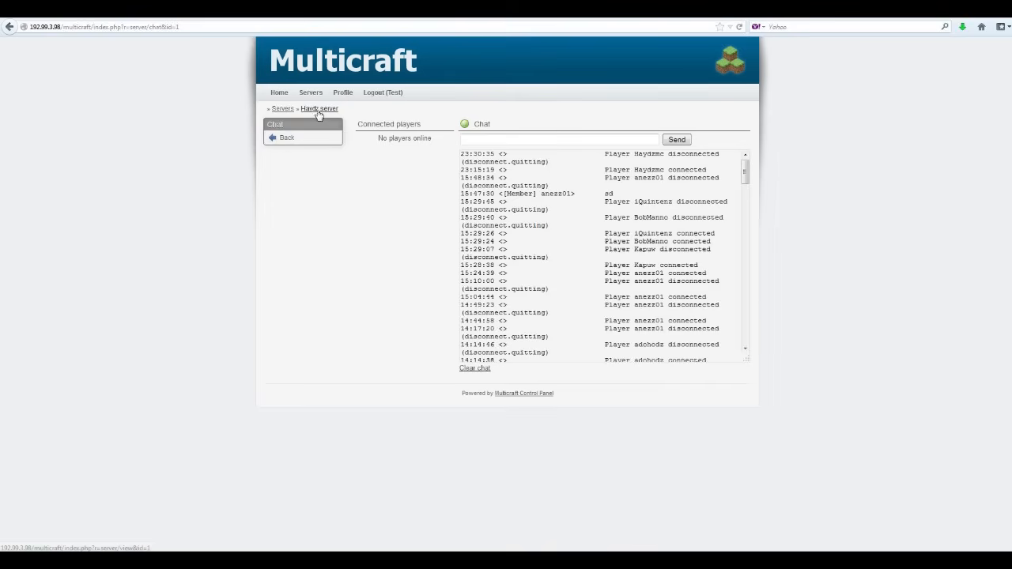
pyautogui.click(282, 110)
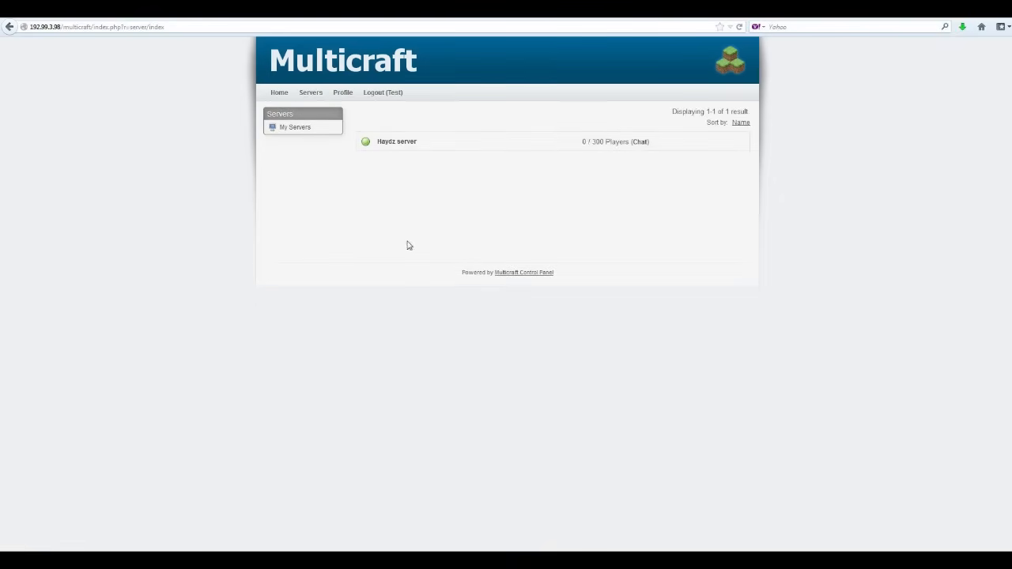
pyautogui.click(388, 148)
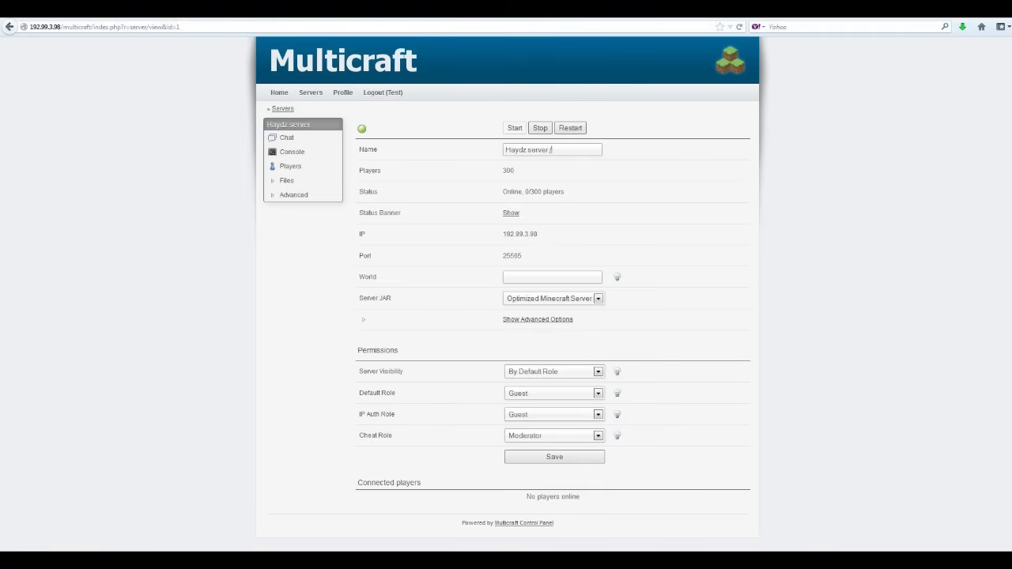
# Clear the typed 'give haydzmc' text from the Name field and expand Advanced in the sidebar.
pyautogui.write('give haydzmc')
pyautogui.moveTo(549, 151); pyautogui.dragTo(484, 163)
pyautogui.press('BackSpace')
pyautogui.moveTo(551, 151); pyautogui.dragTo(440, 161)
pyautogui.press('BackSpace')
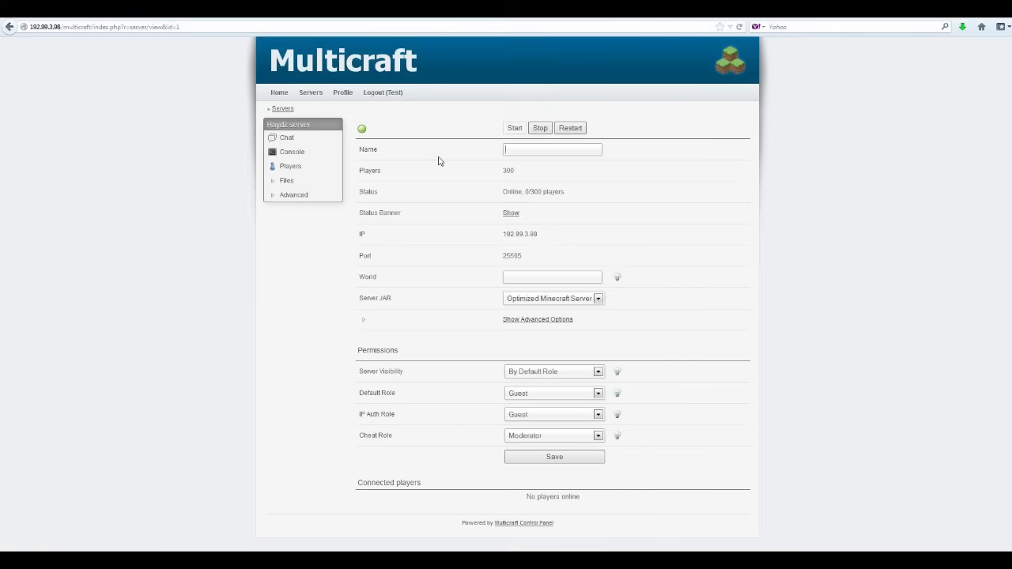
pyautogui.click(272, 196)
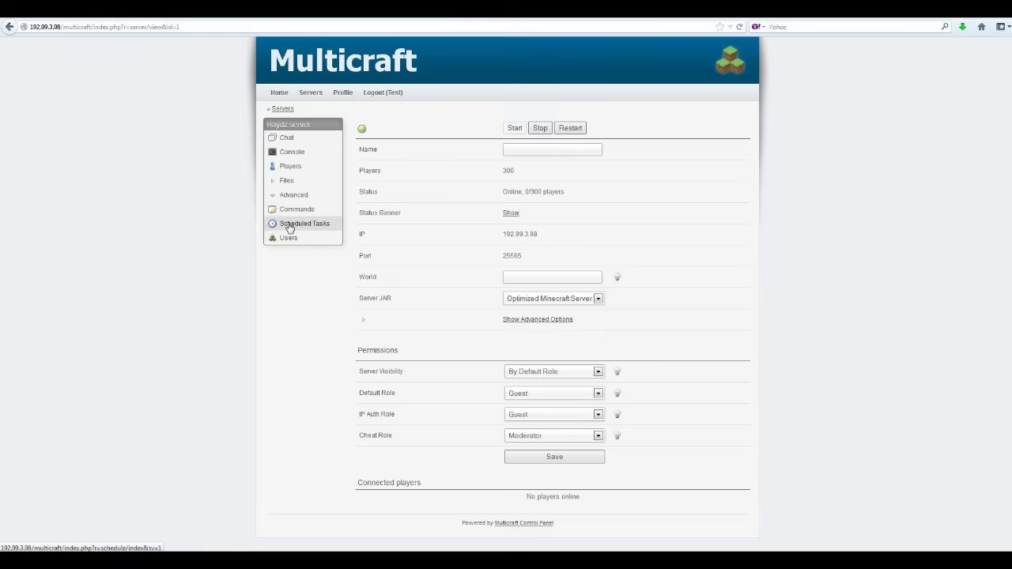
# Start a new scheduled task named 'restart', keeping its status as Scheduled.
pyautogui.click(290, 224)
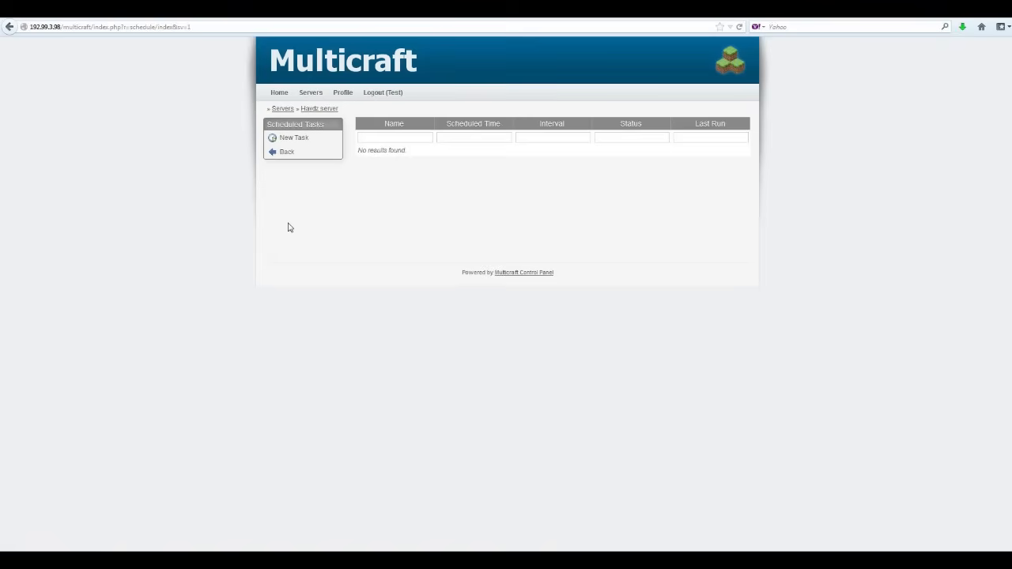
pyautogui.click(290, 140)
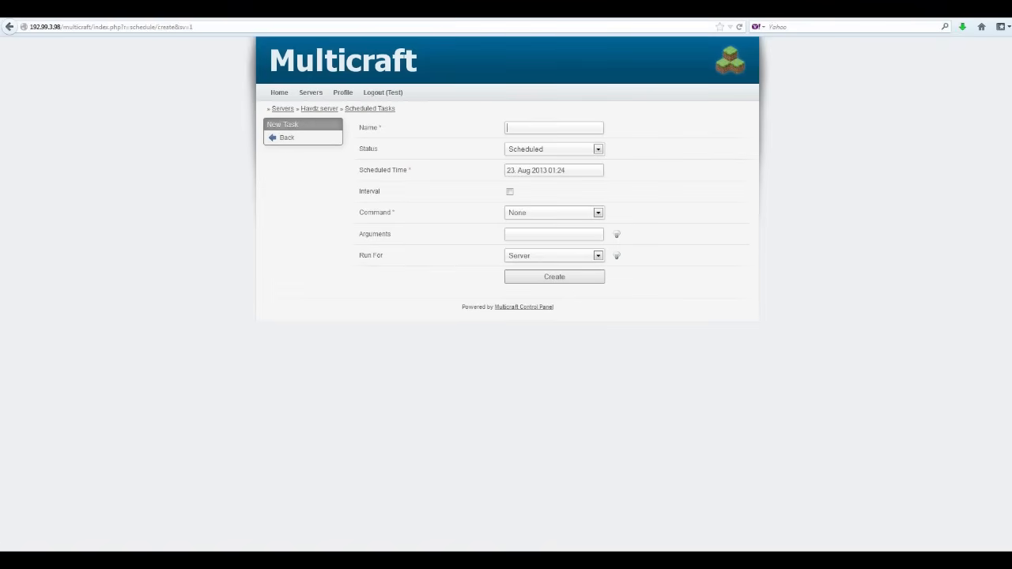
pyautogui.write('restart')
pyautogui.click(557, 148)
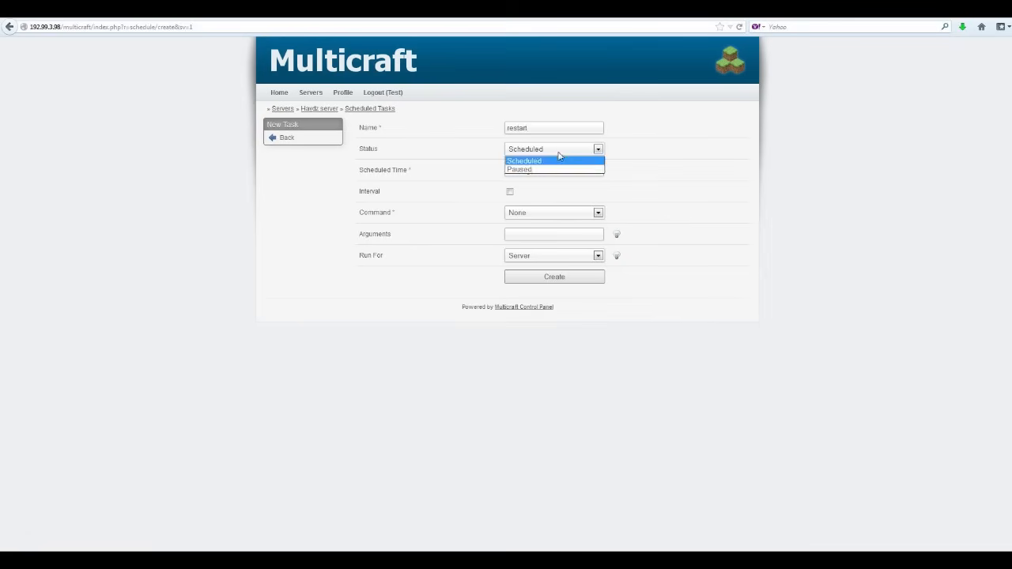
pyautogui.click(559, 158)
# Make the task repeat every 1 Days with the Restart command, create it, and return to the list.
pyautogui.click(510, 192)
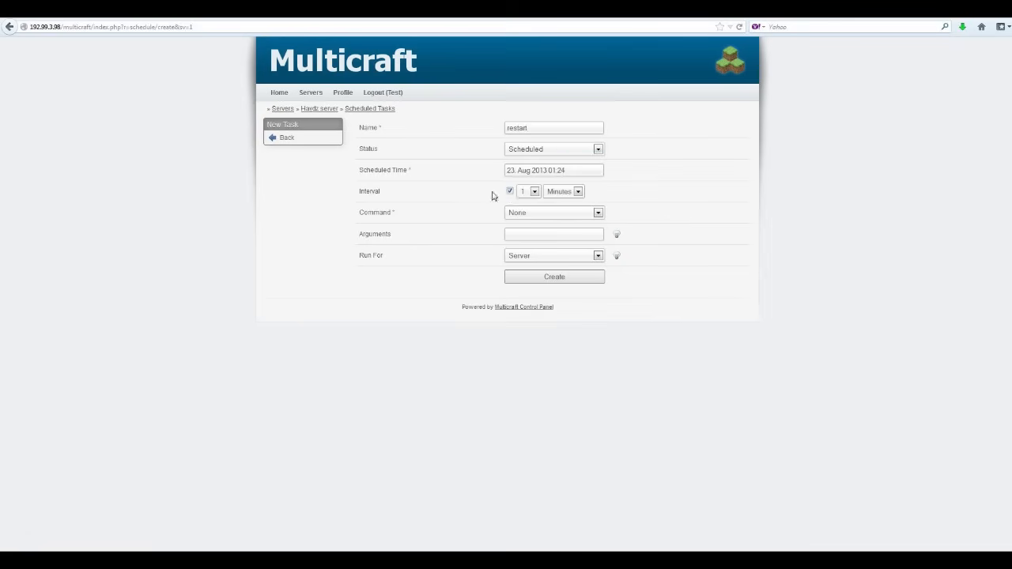
pyautogui.click(535, 192)
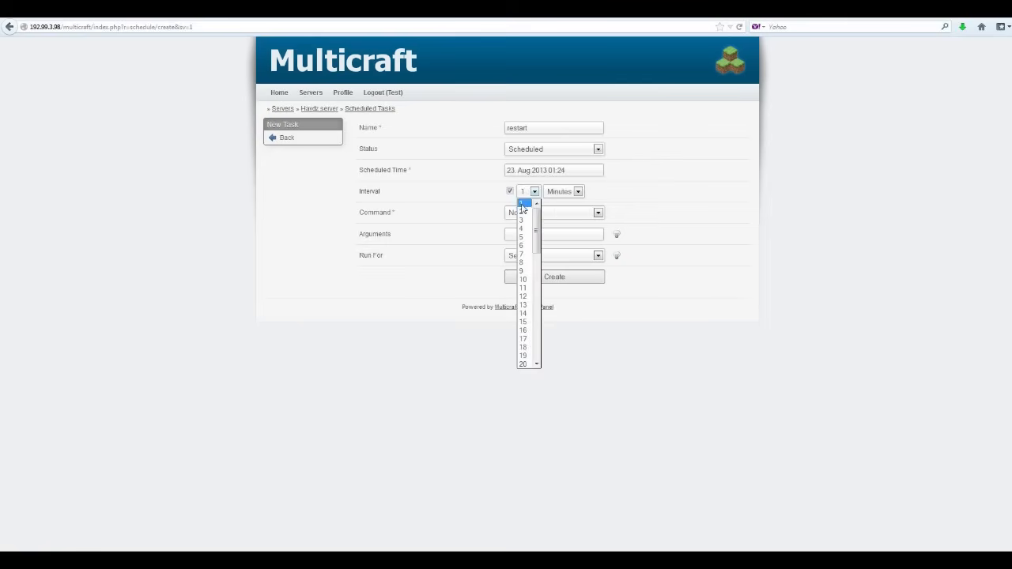
pyautogui.click(521, 204)
pyautogui.click(578, 191)
pyautogui.click(557, 221)
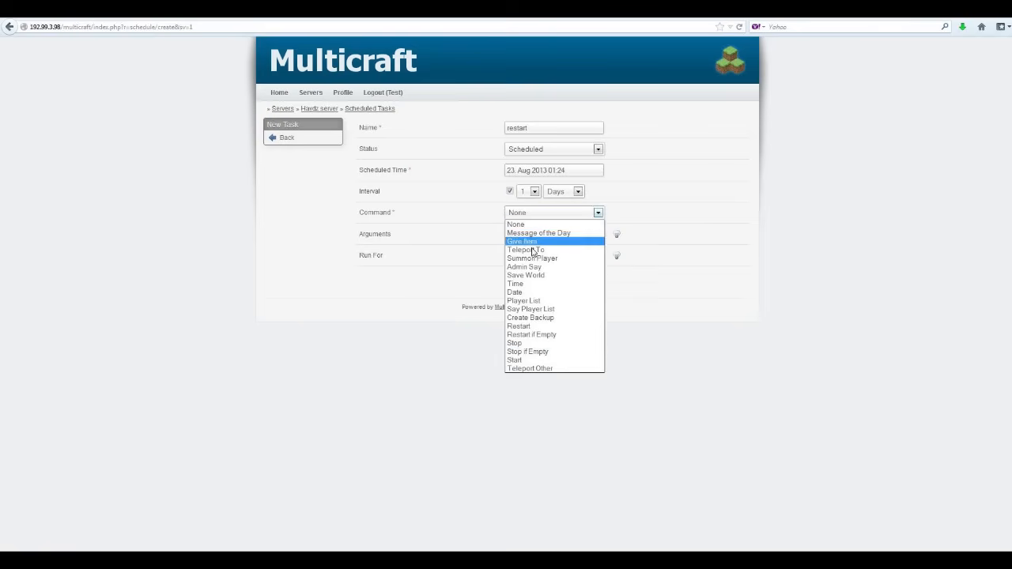
pyautogui.click(531, 325)
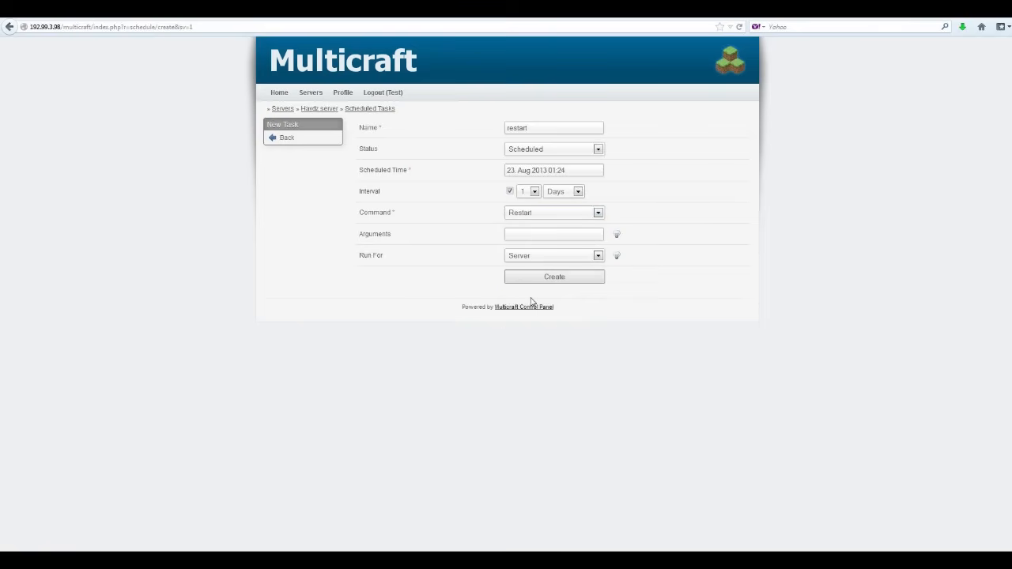
pyautogui.click(599, 213)
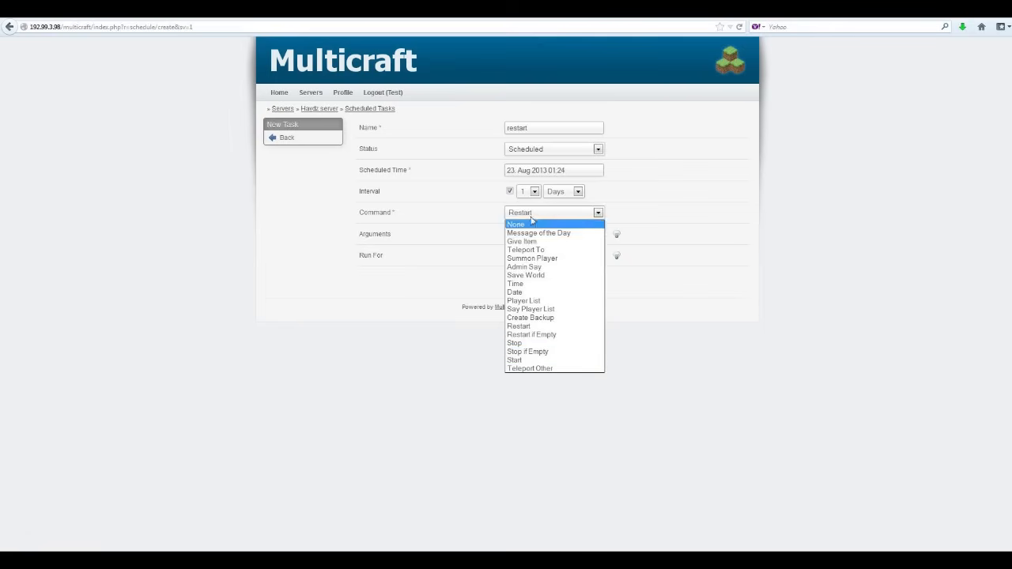
pyautogui.click(520, 327)
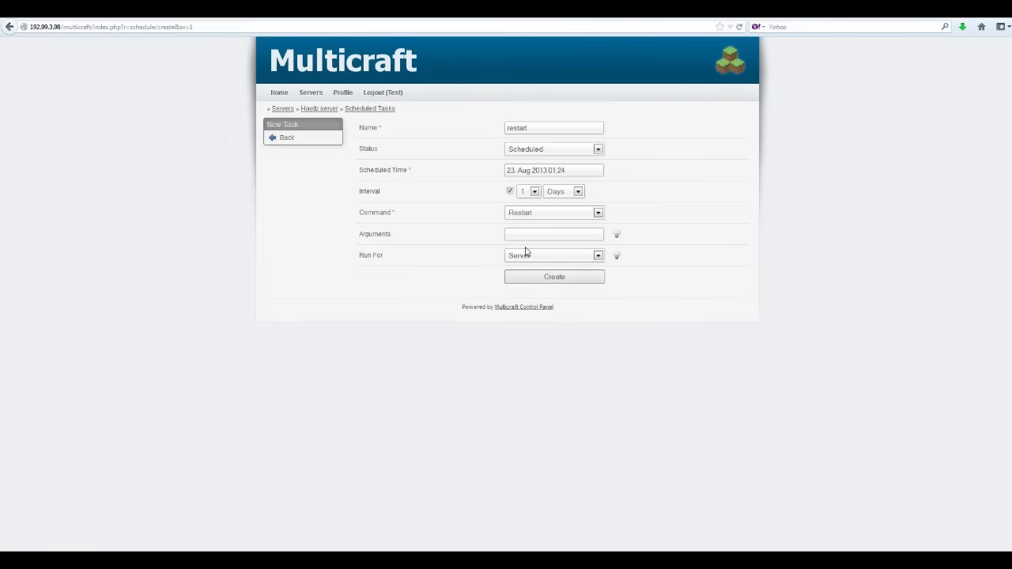
pyautogui.click(553, 280)
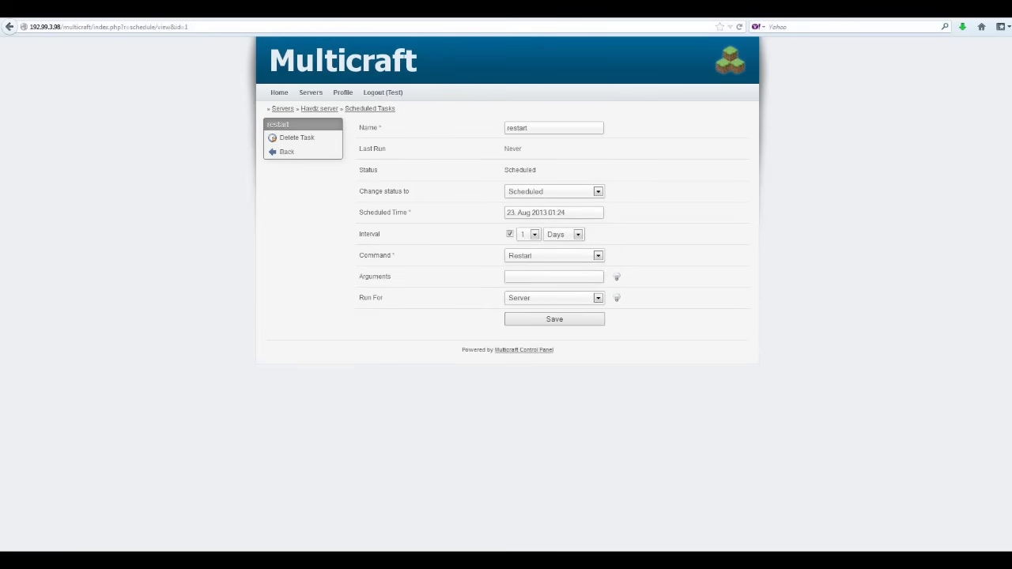
pyautogui.click(353, 109)
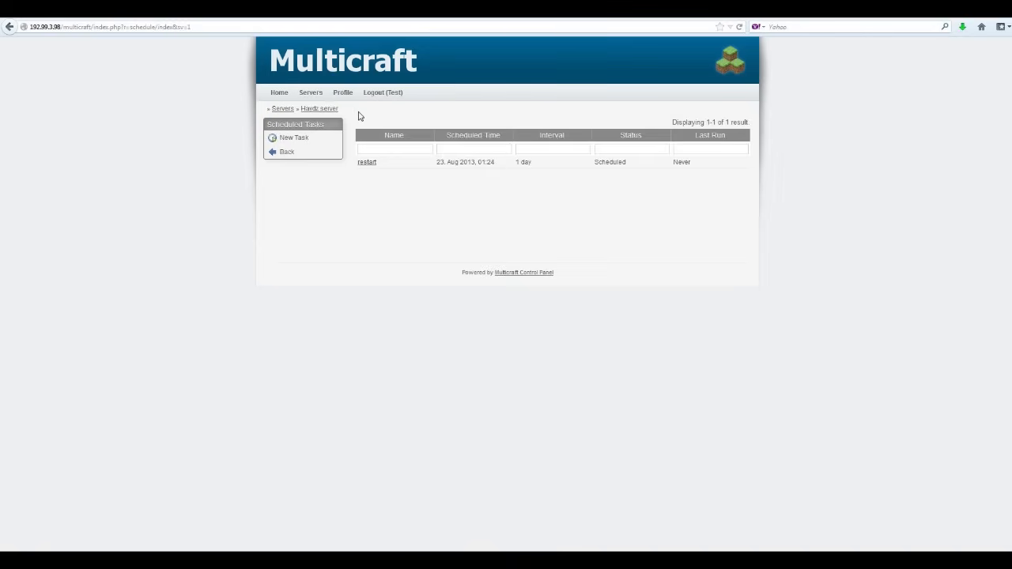
# Review the Haydz server's Commands list, then return to its overview with Files expanded.
pyautogui.click(281, 154)
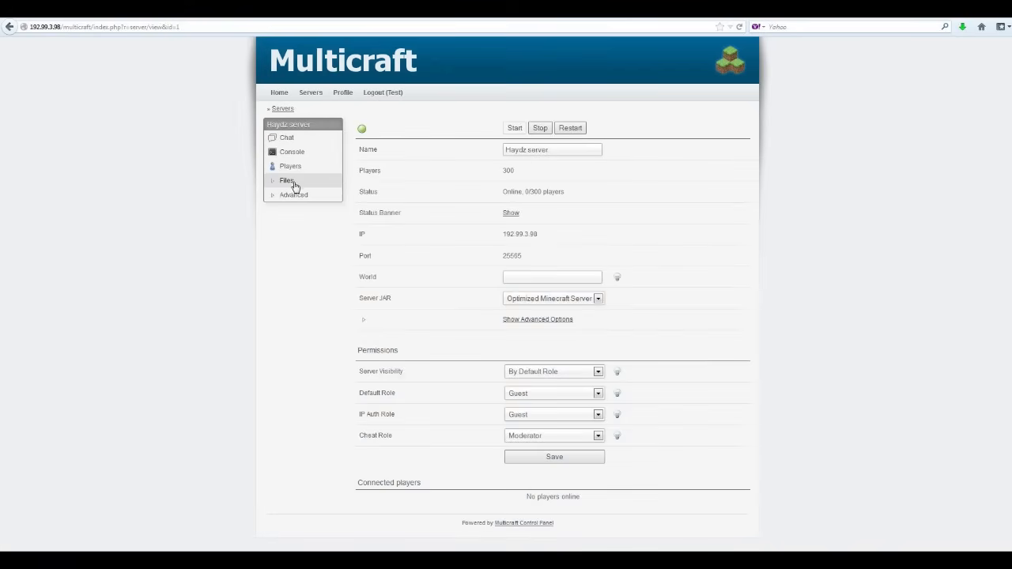
pyautogui.click(275, 182)
pyautogui.click(273, 252)
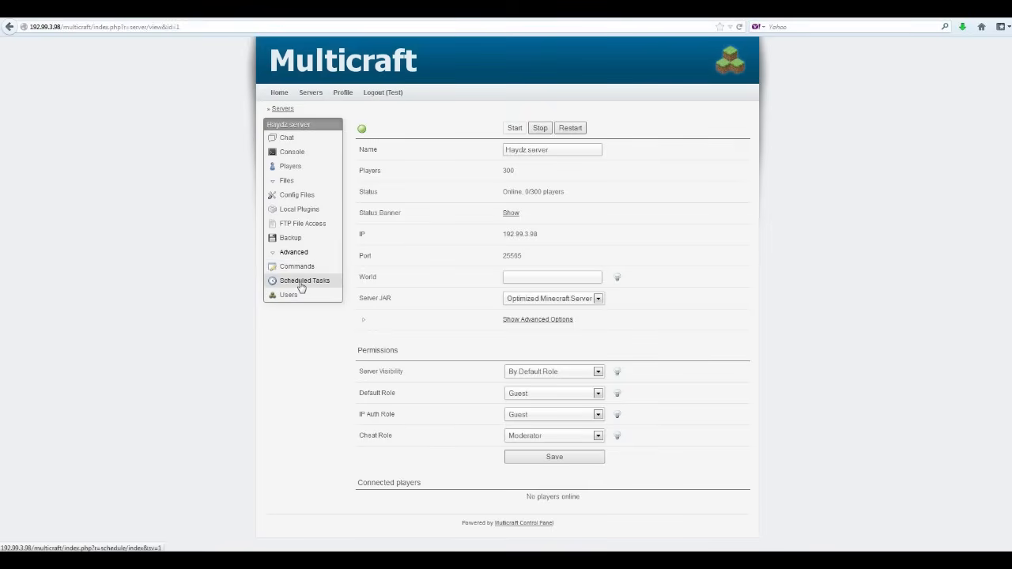
pyautogui.click(289, 269)
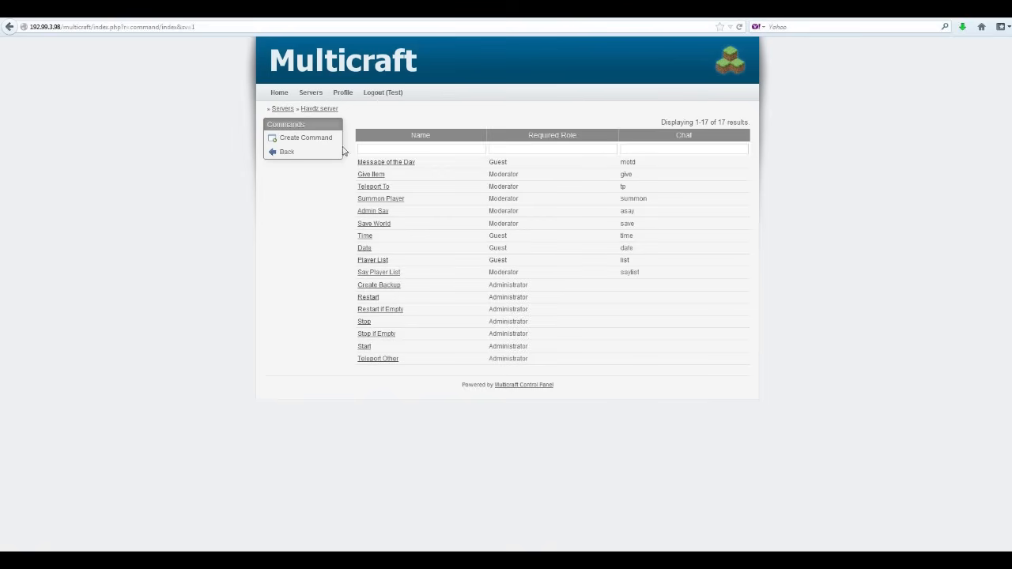
pyautogui.click(289, 152)
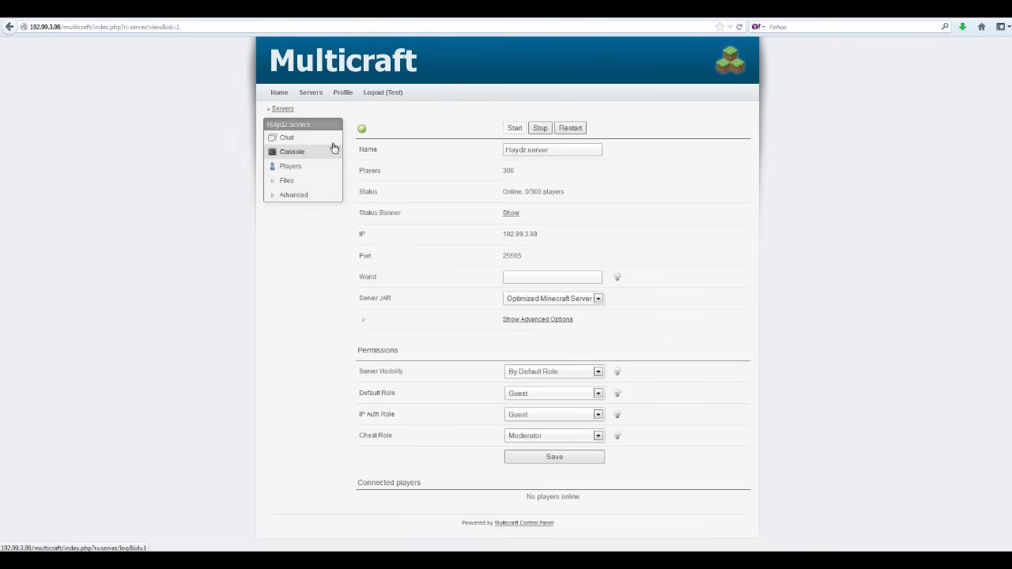
pyautogui.click(276, 182)
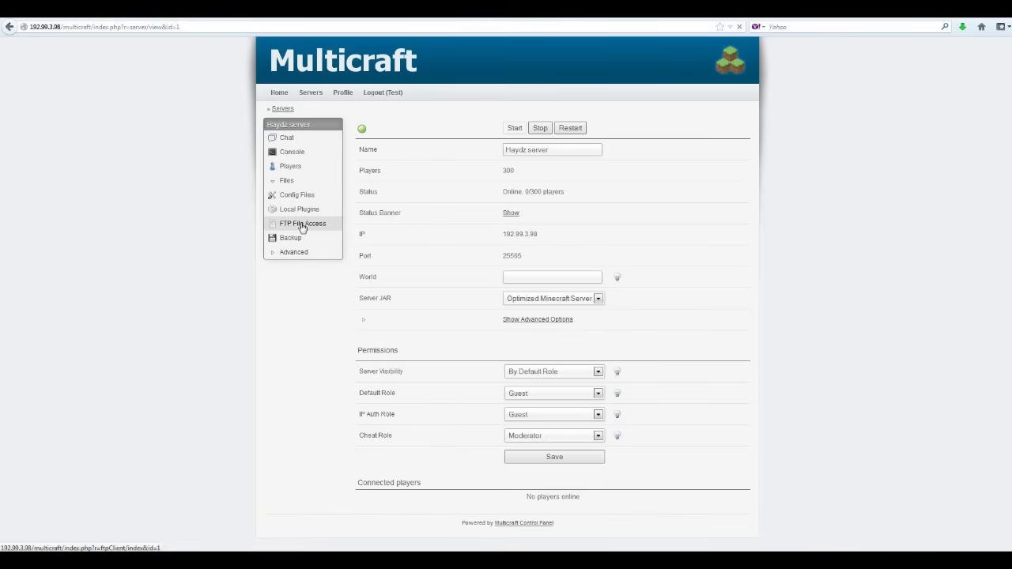
# Log in to FTP File Access, retrying with the cached password after the error, to list Haydz's files.
pyautogui.click(302, 225)
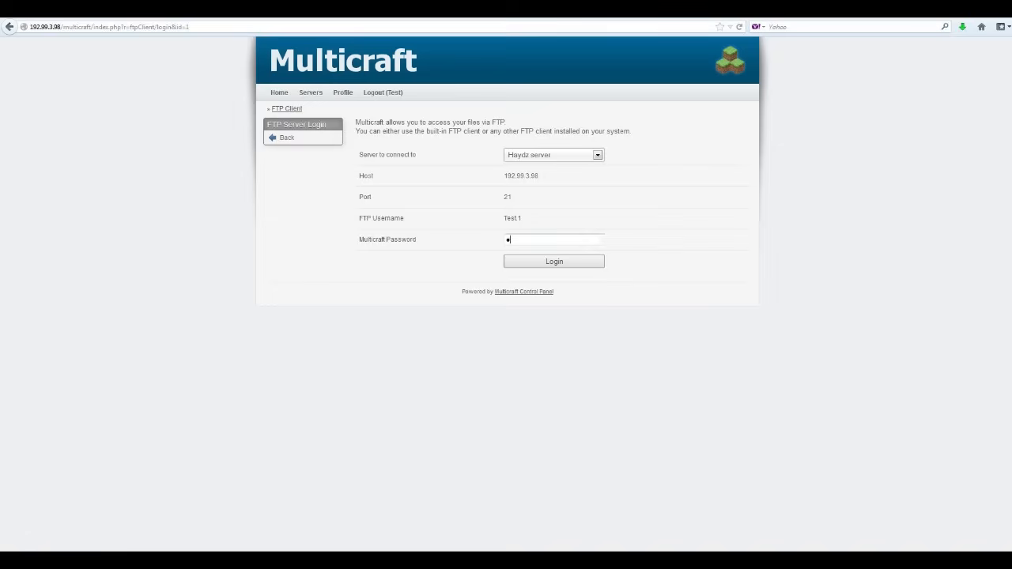
pyautogui.write('••')
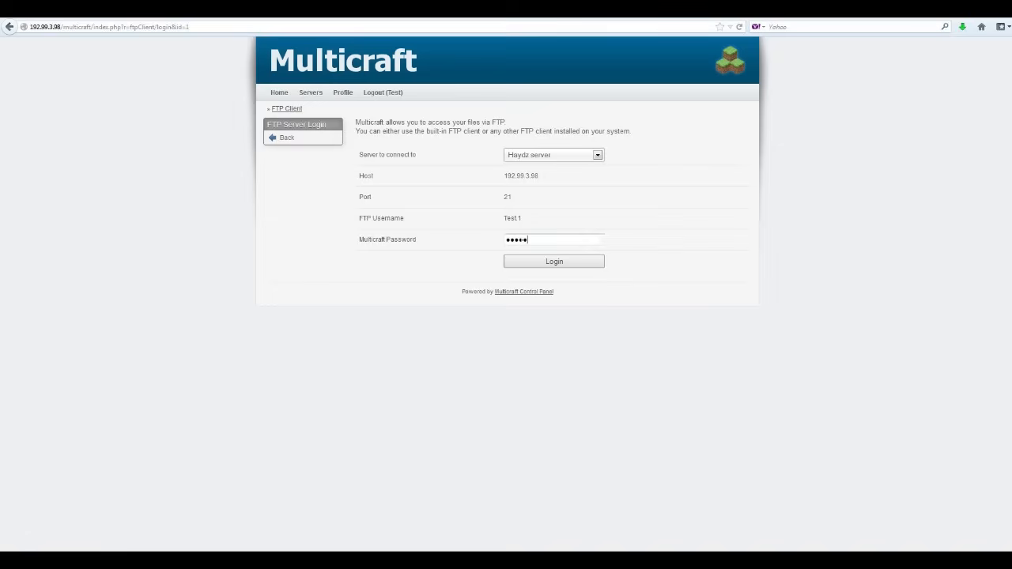
pyautogui.click(546, 266)
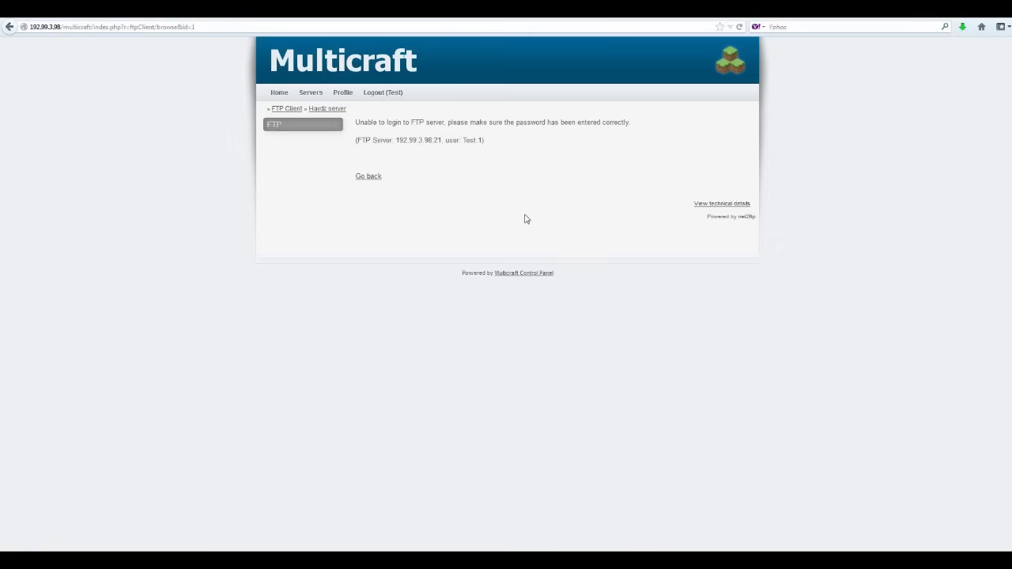
pyautogui.click(369, 180)
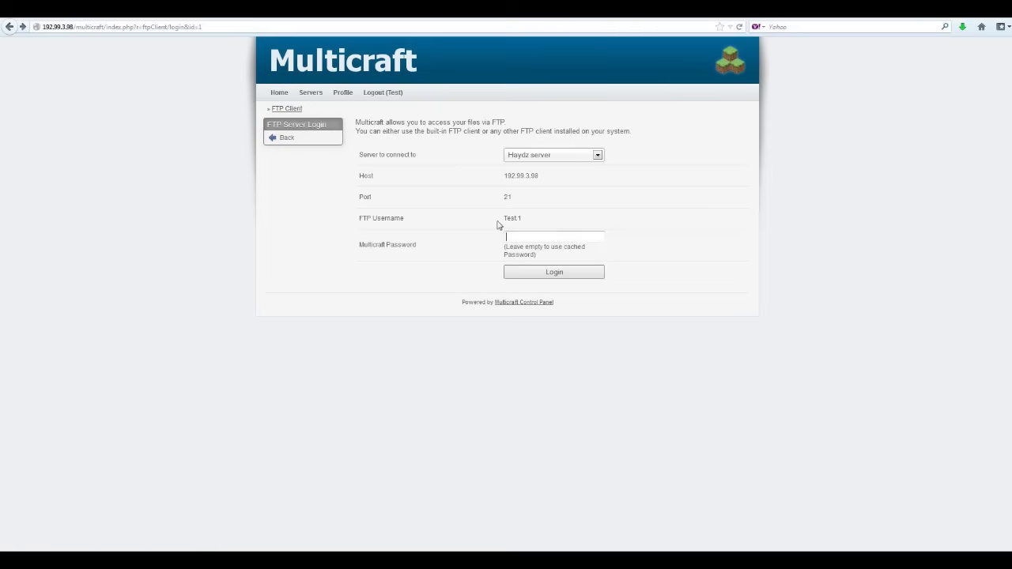
pyautogui.click(522, 237)
pyautogui.click(549, 274)
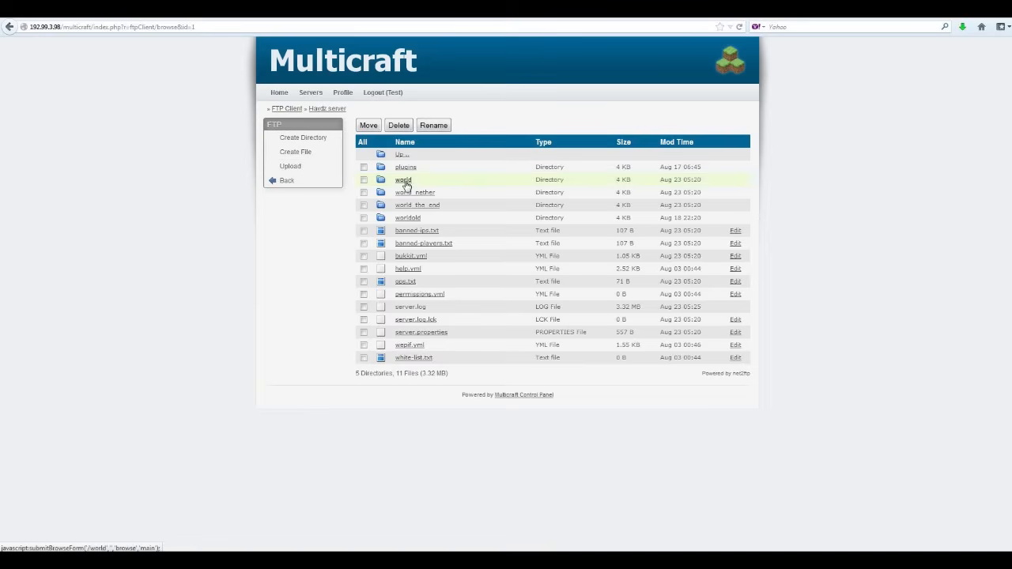
pyautogui.click(363, 181)
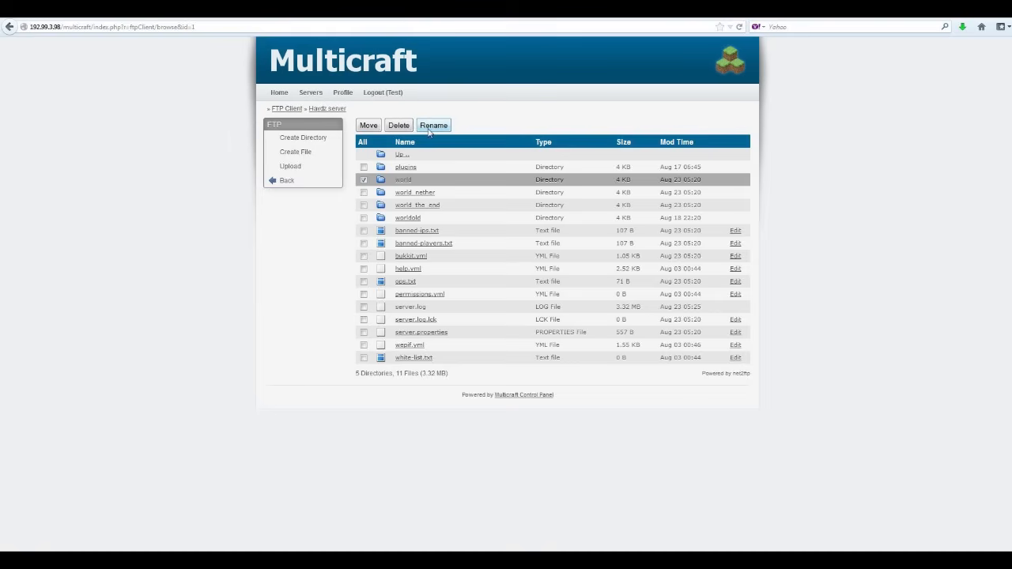
pyautogui.click(364, 181)
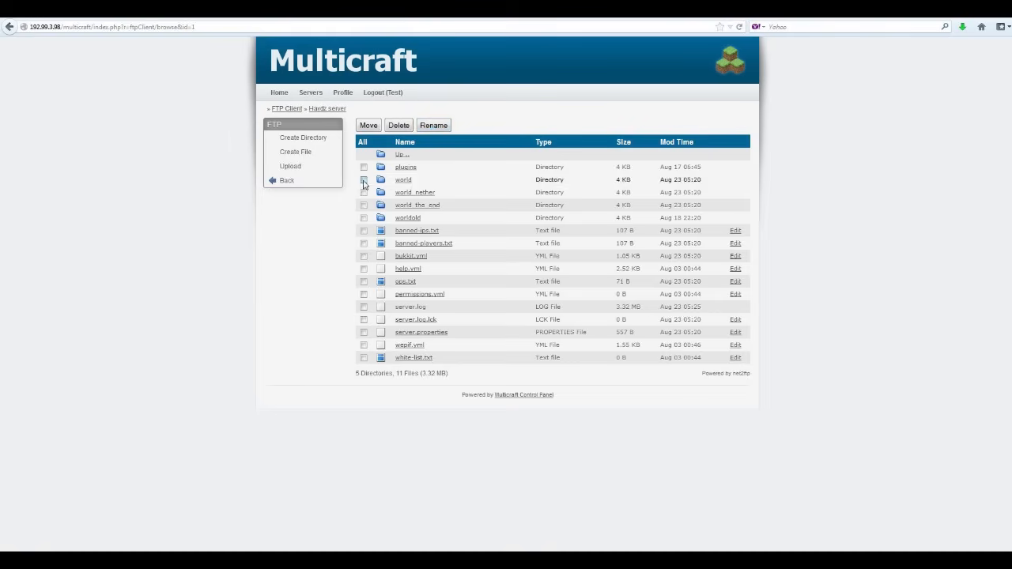
pyautogui.click(365, 180)
pyautogui.click(433, 131)
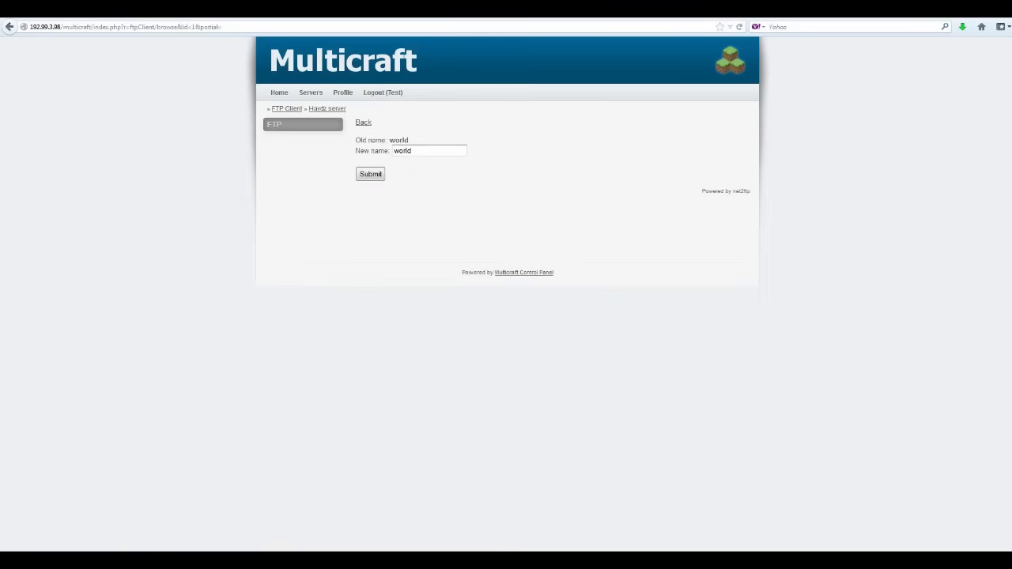
pyautogui.write('old')
pyautogui.click(368, 175)
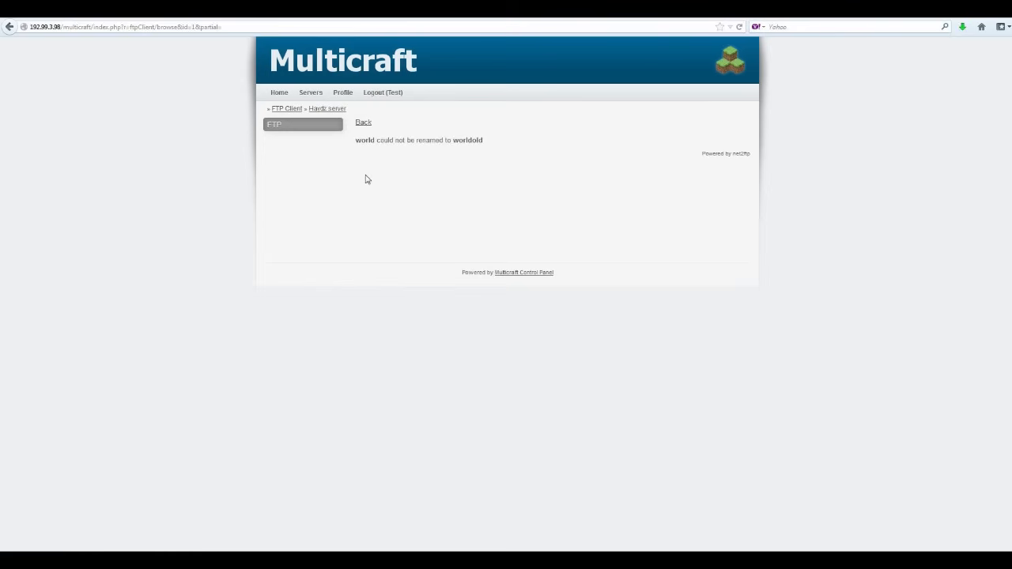
pyautogui.click(361, 124)
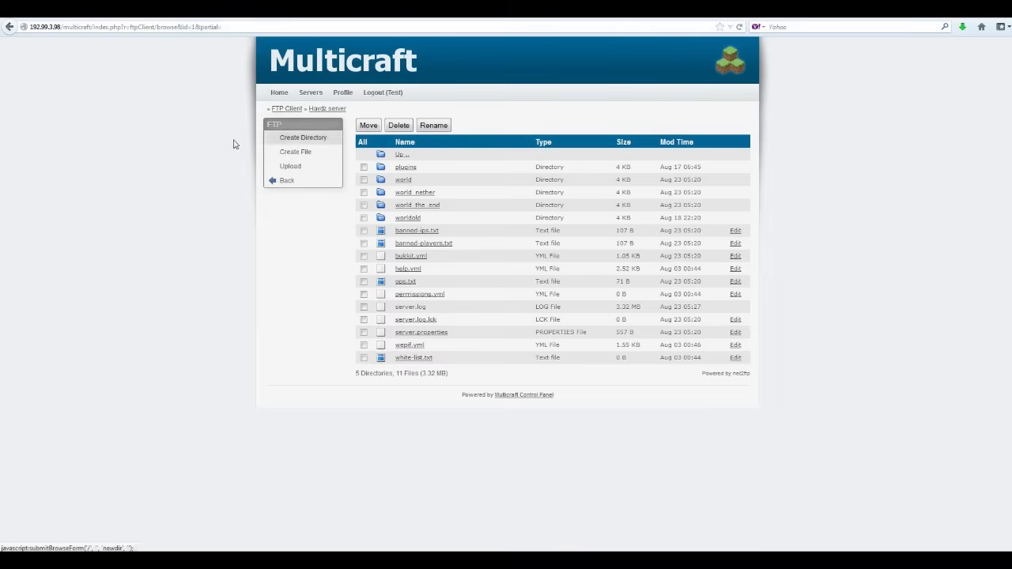
pyautogui.click(288, 169)
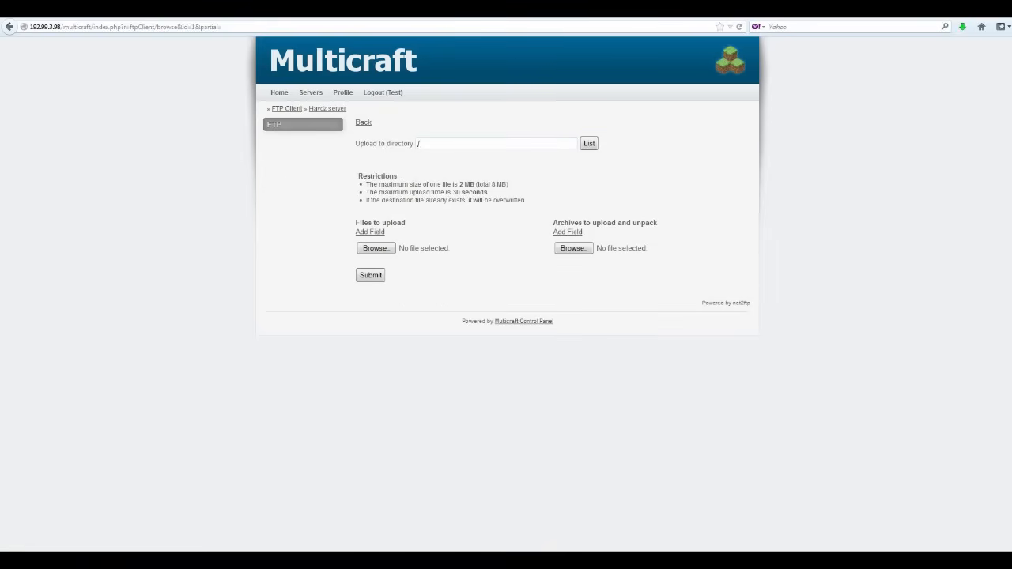
pyautogui.click(330, 111)
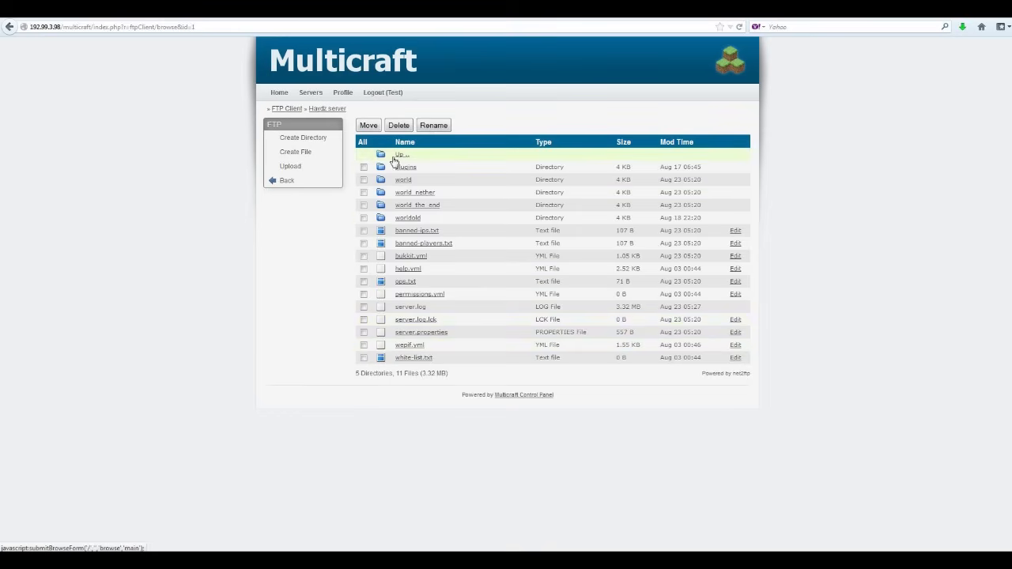
pyautogui.click(290, 167)
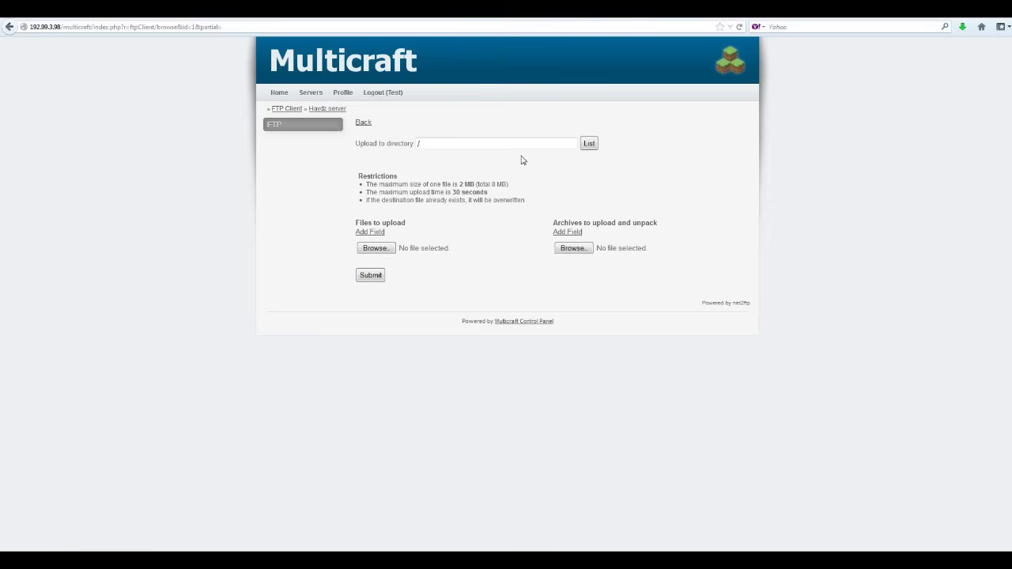
pyautogui.click(329, 109)
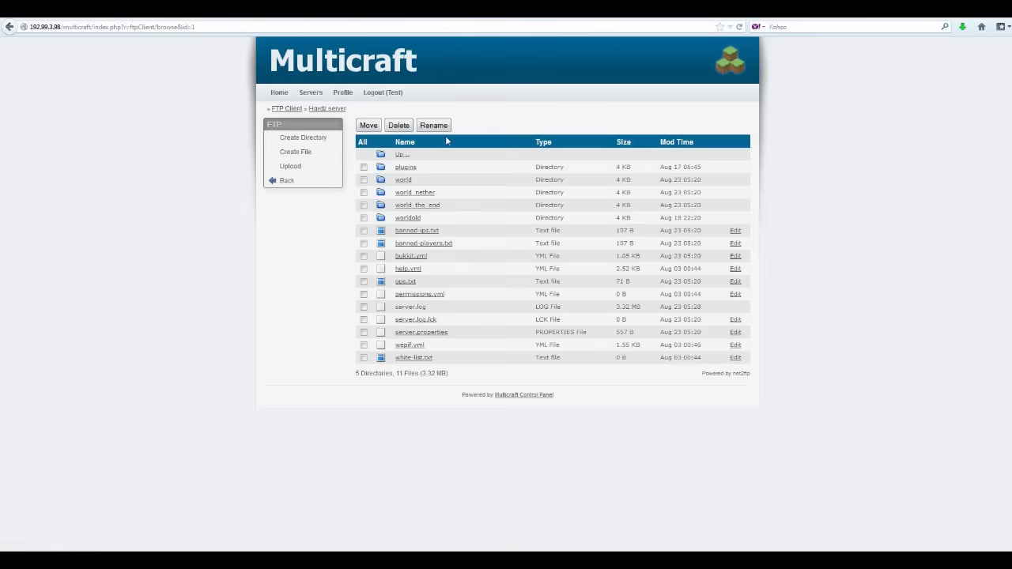
# Add a short line of test text to the empty permissions.yml, save it, and return to the listing.
pyautogui.click(736, 296)
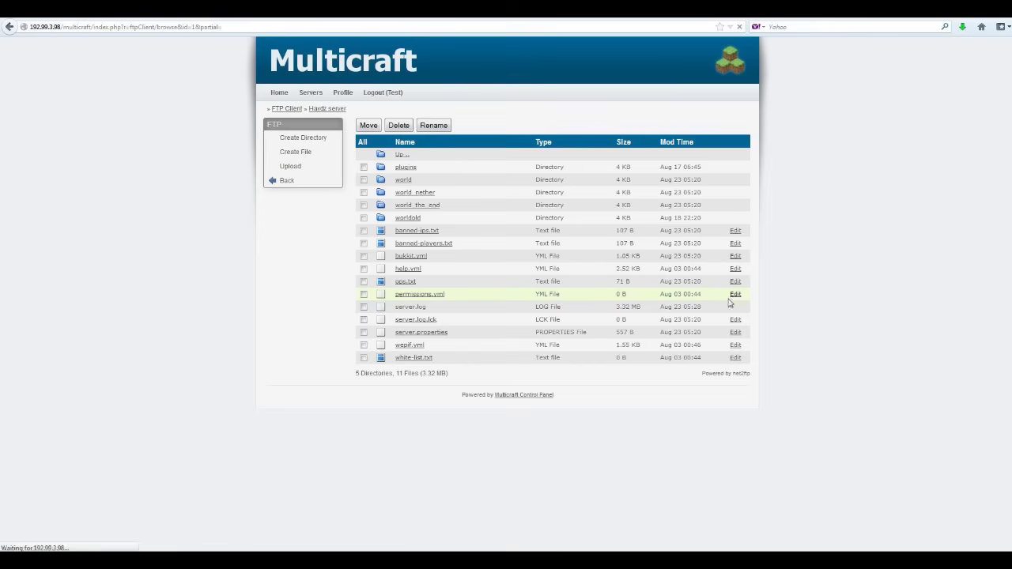
pyautogui.click(362, 194)
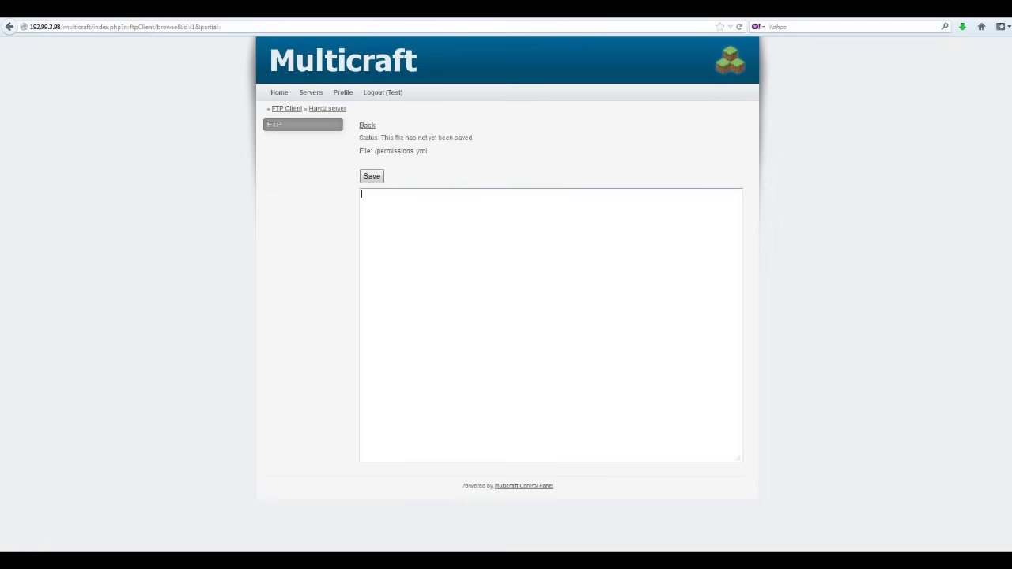
pyautogui.write('asdgafas')
pyautogui.click(370, 177)
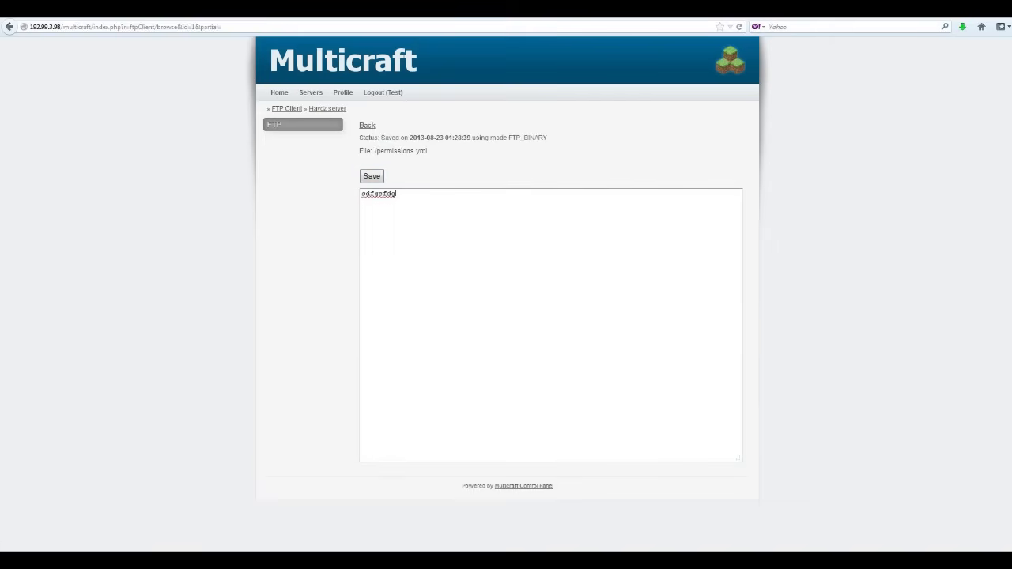
pyautogui.click(366, 127)
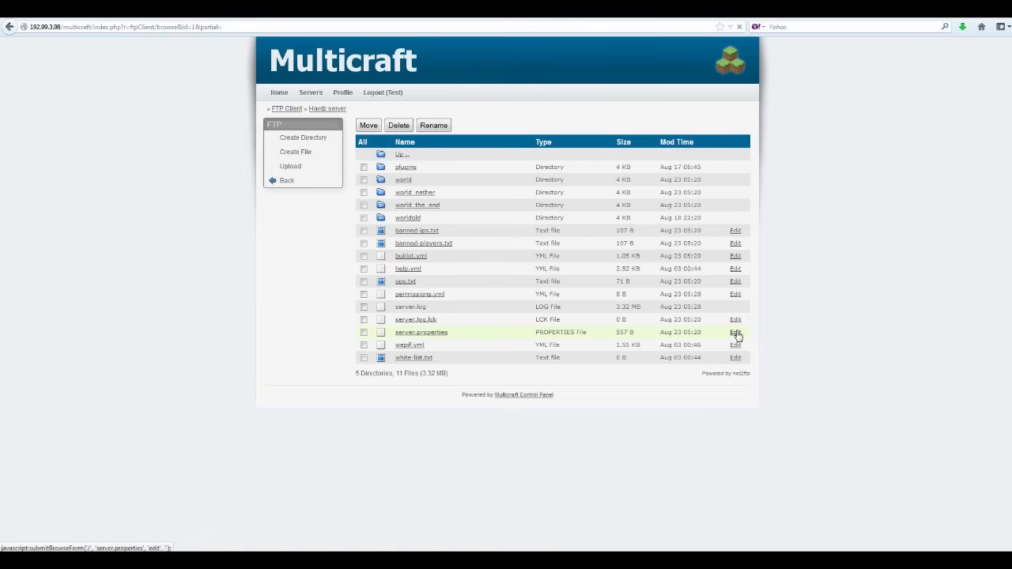
# Open server.properties in the editor without changes, then back out to Haydz server's FTP login page.
pyautogui.click(735, 333)
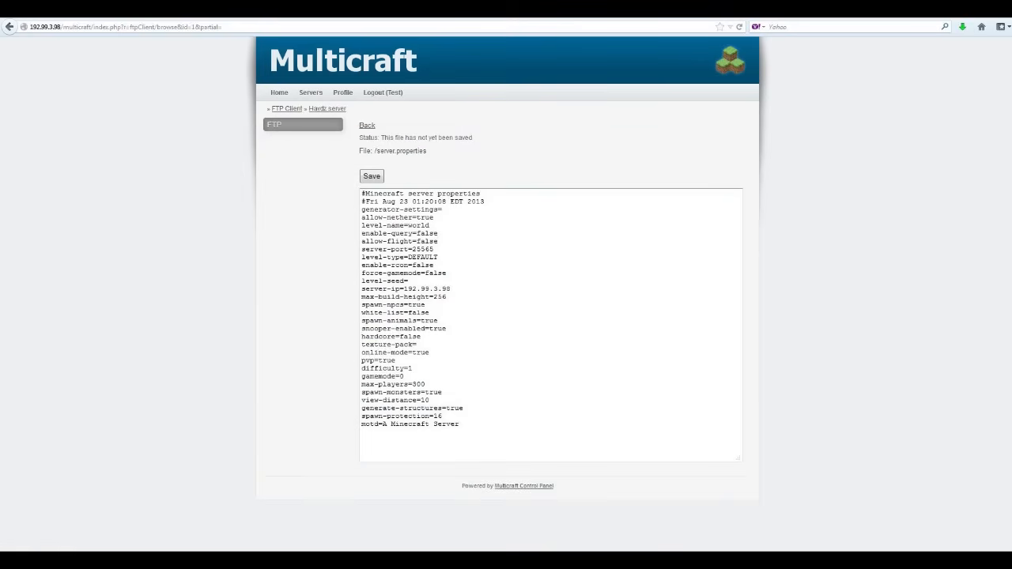
pyautogui.click(439, 257)
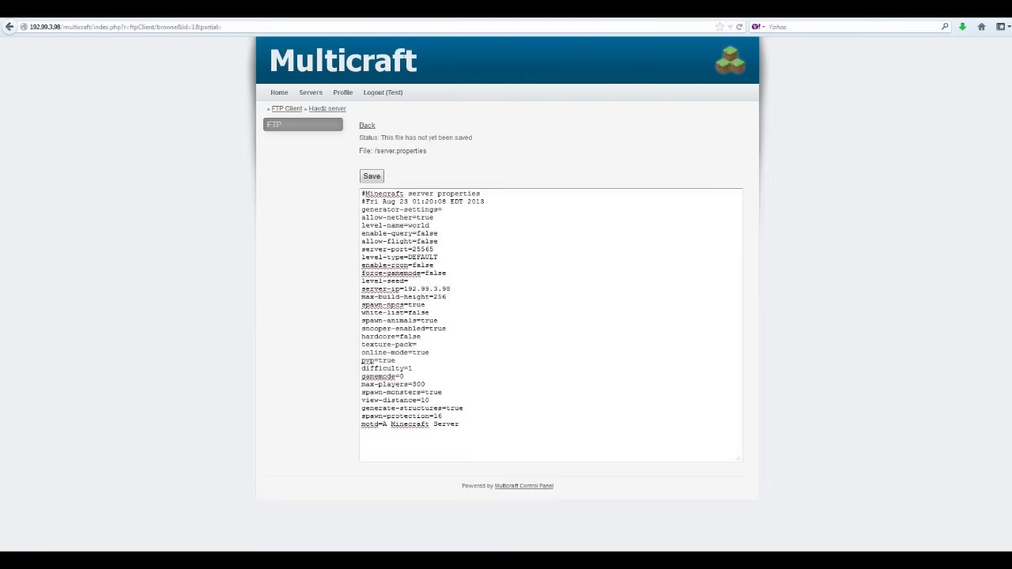
pyautogui.click(367, 127)
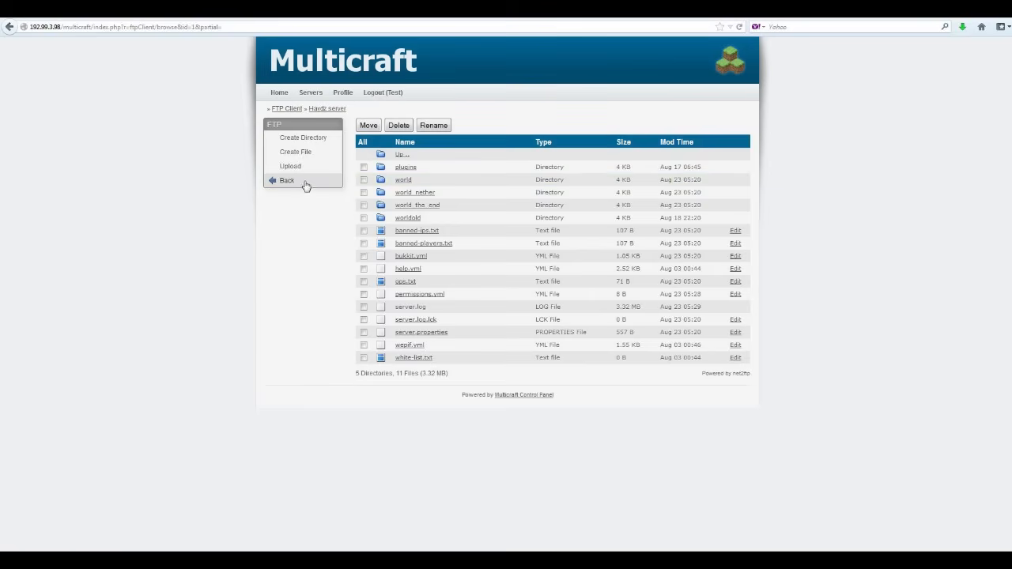
pyautogui.click(277, 179)
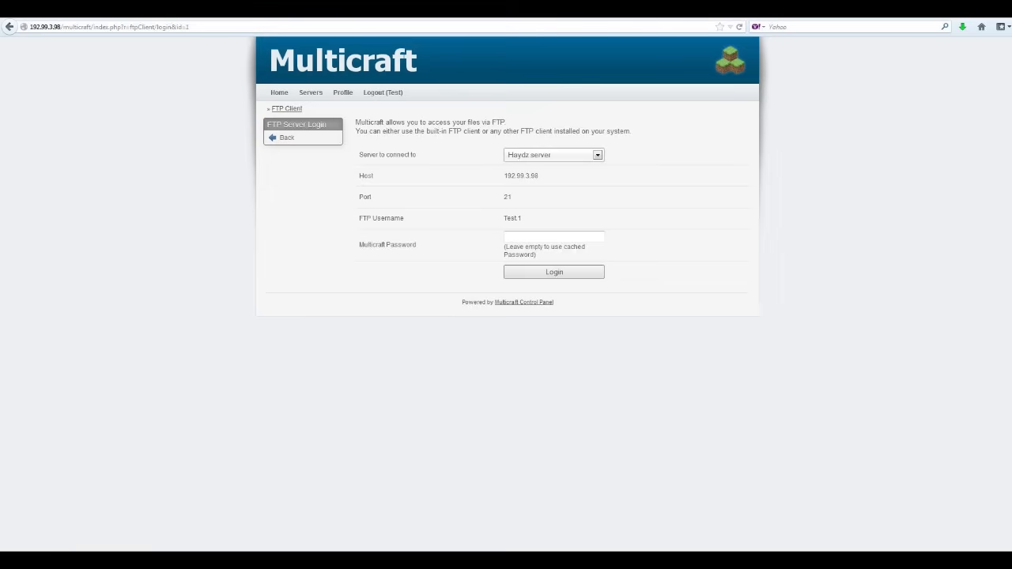
# Search Google for 'filezilla', then bring the FileZilla client up beside the Multicraft login page.
pyautogui.click(411, 10)
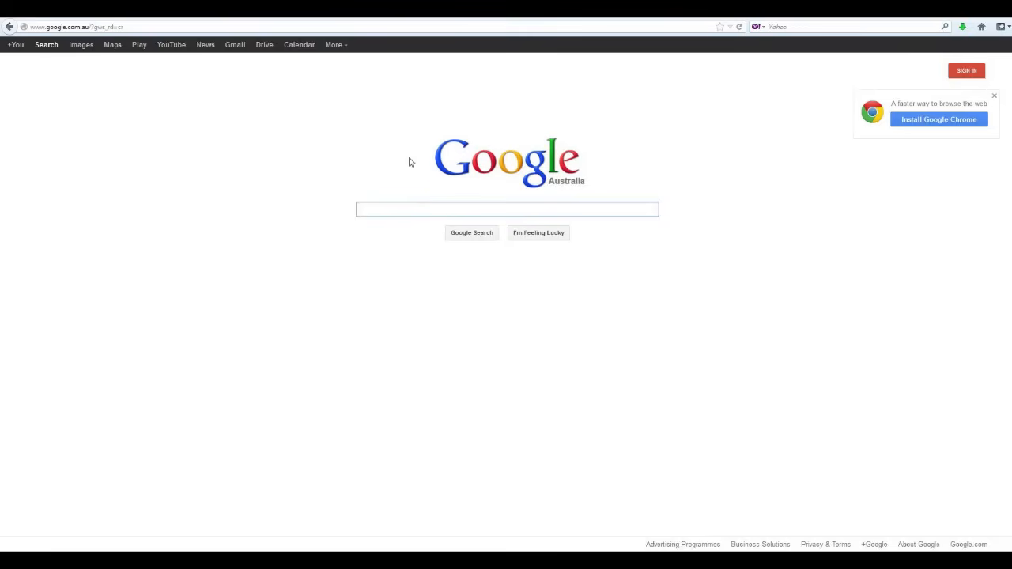
pyautogui.write('filezilla')
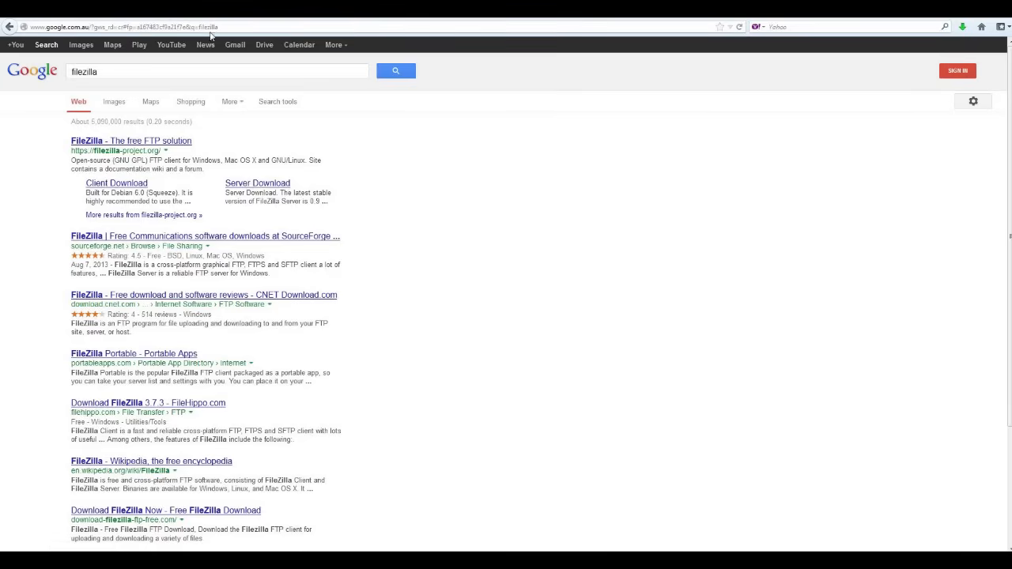
pyautogui.hotkey('ctrl', 'Tab')
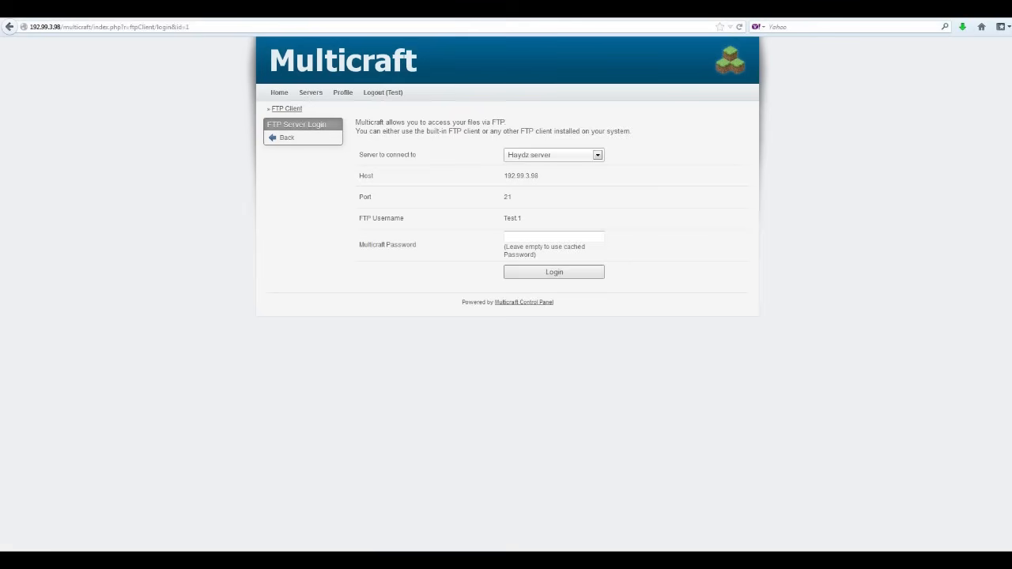
pyautogui.hotkey('alt', 'Tab')
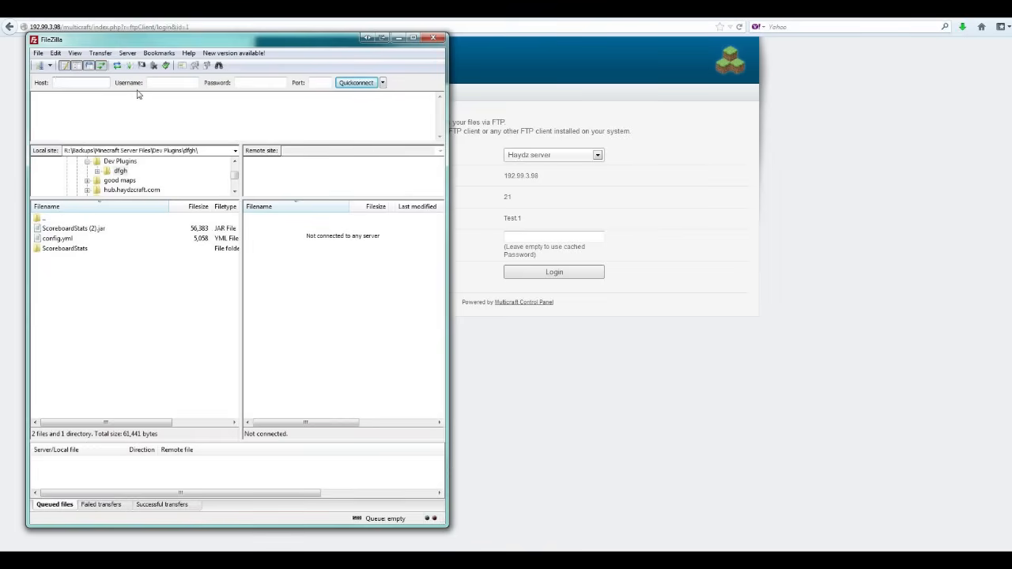
# Copy the server host address from the Multicraft page into FileZilla's Host field.
pyautogui.moveTo(192, 45)
pyautogui.mouseDown()
pyautogui.moveTo(757, 52)
pyautogui.moveTo(193, 42)
pyautogui.mouseUp()
pyautogui.moveTo(540, 176); pyautogui.dragTo(501, 178)
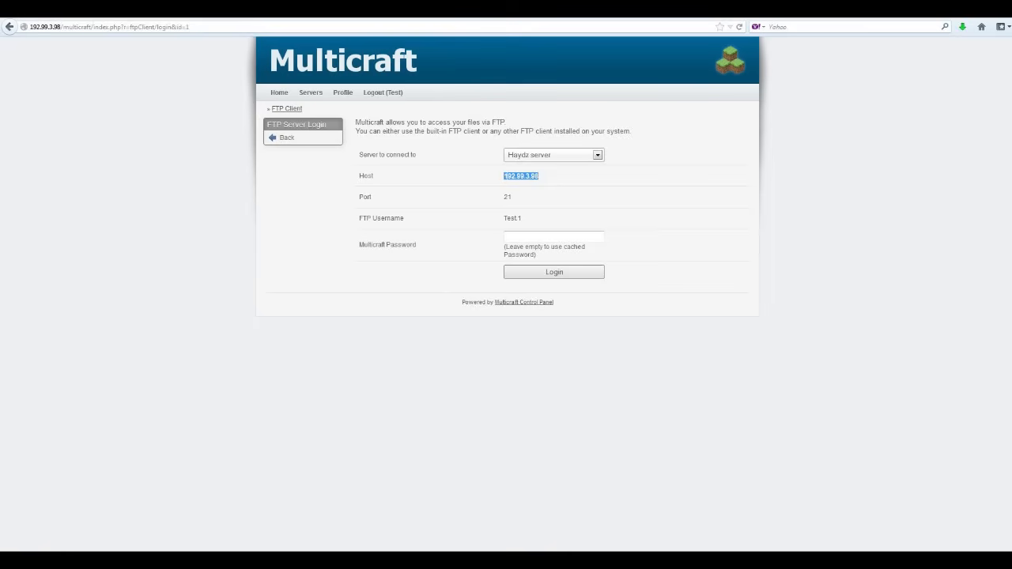
pyautogui.click(158, 560)
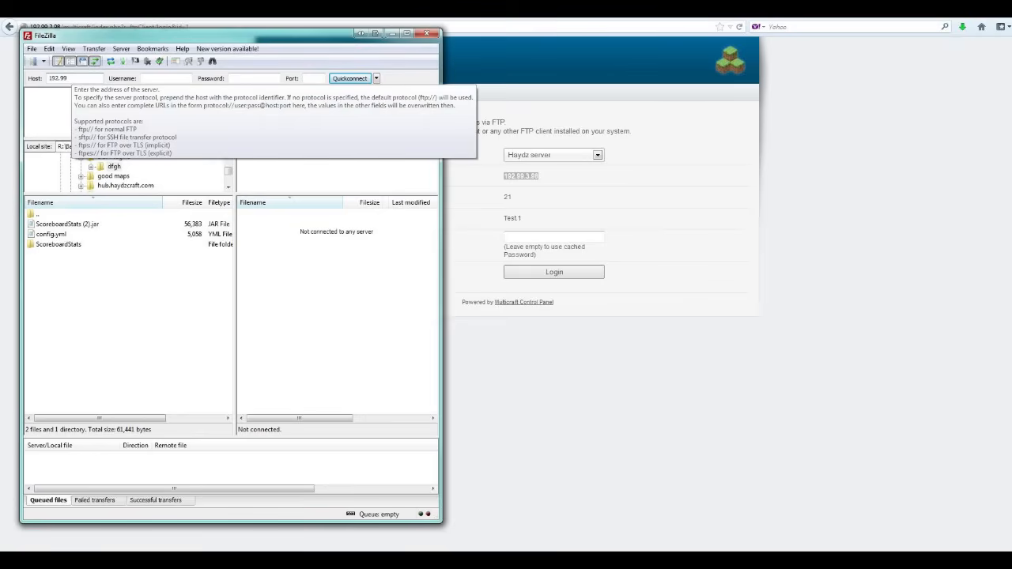
pyautogui.doubleClick(71, 77)
pyautogui.click(169, 77)
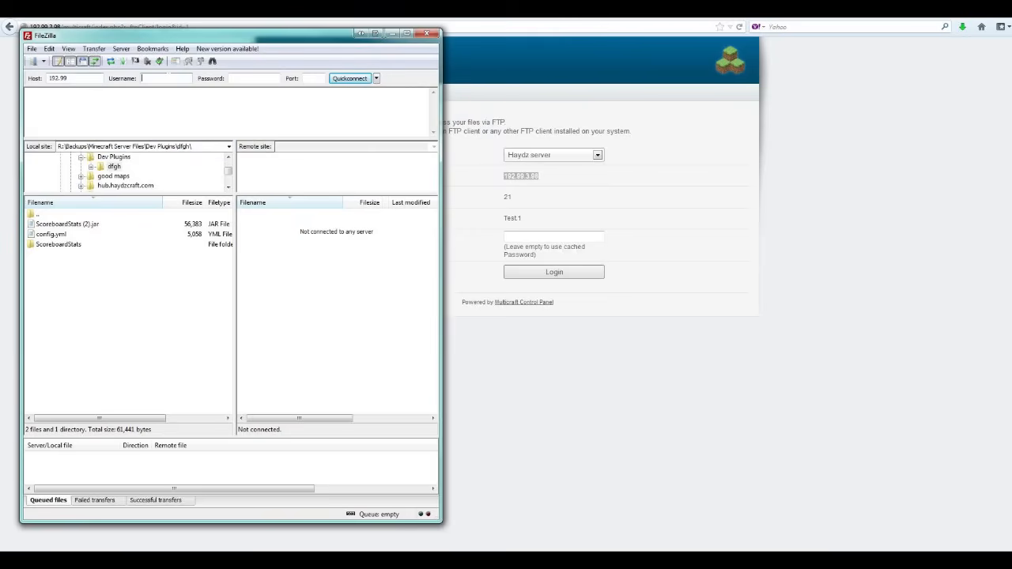
# Select the FTP username on Multicraft and step through FileZilla's Password and Port fields.
pyautogui.moveTo(504, 216); pyautogui.dragTo(525, 219)
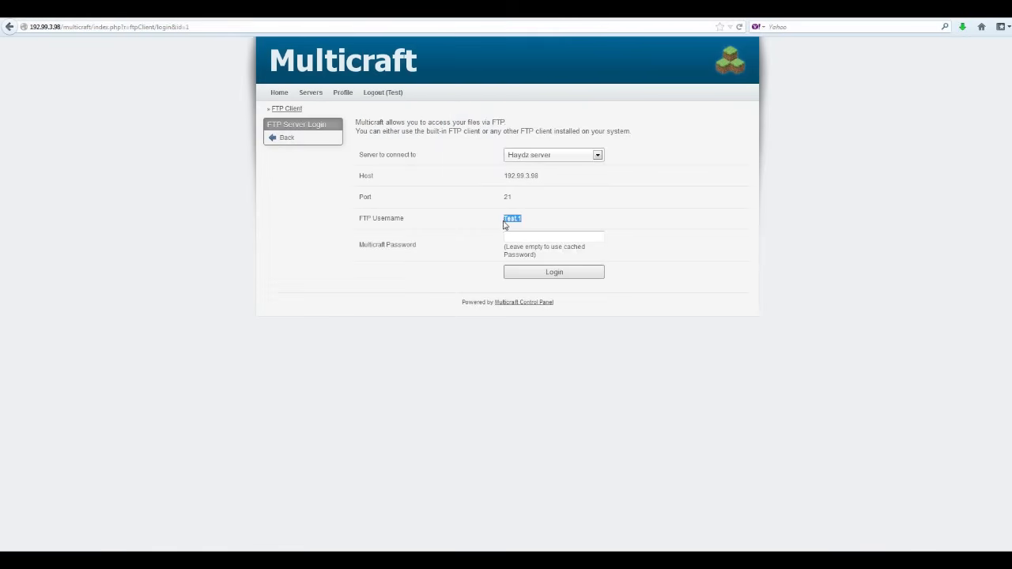
pyautogui.hotkey('alt', 'Tab')
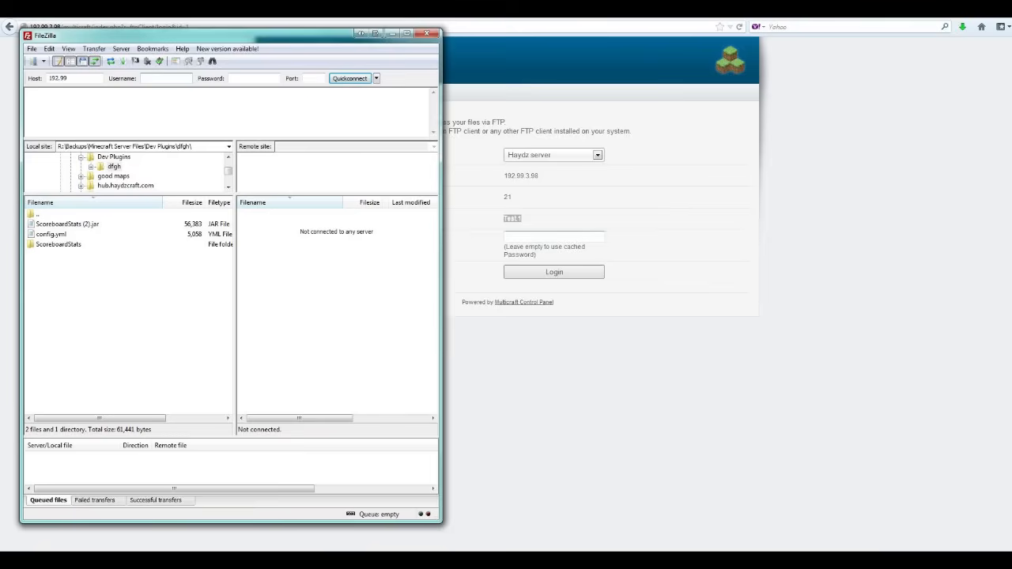
pyautogui.click(229, 79)
pyautogui.click(313, 79)
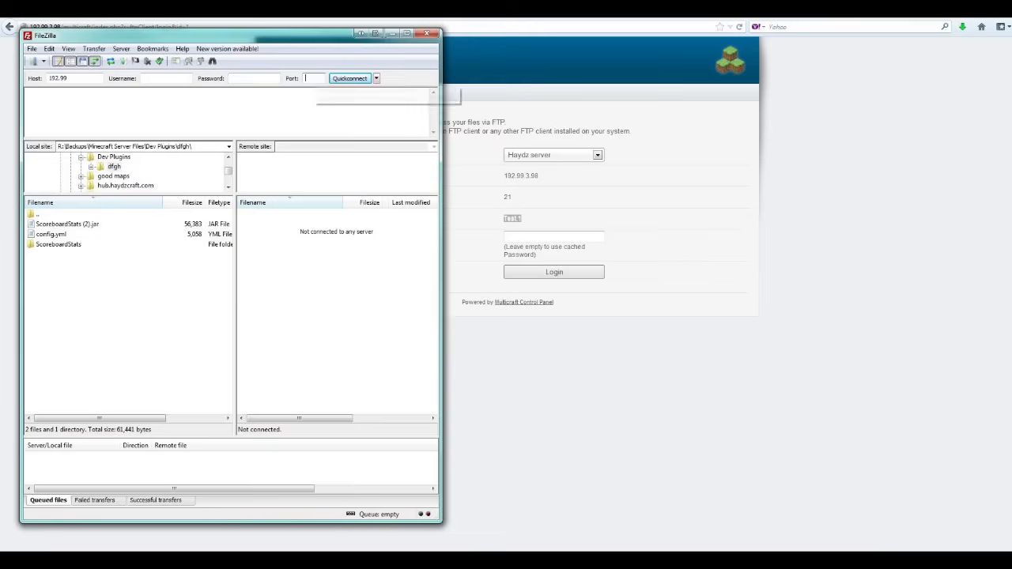
pyautogui.click(515, 203)
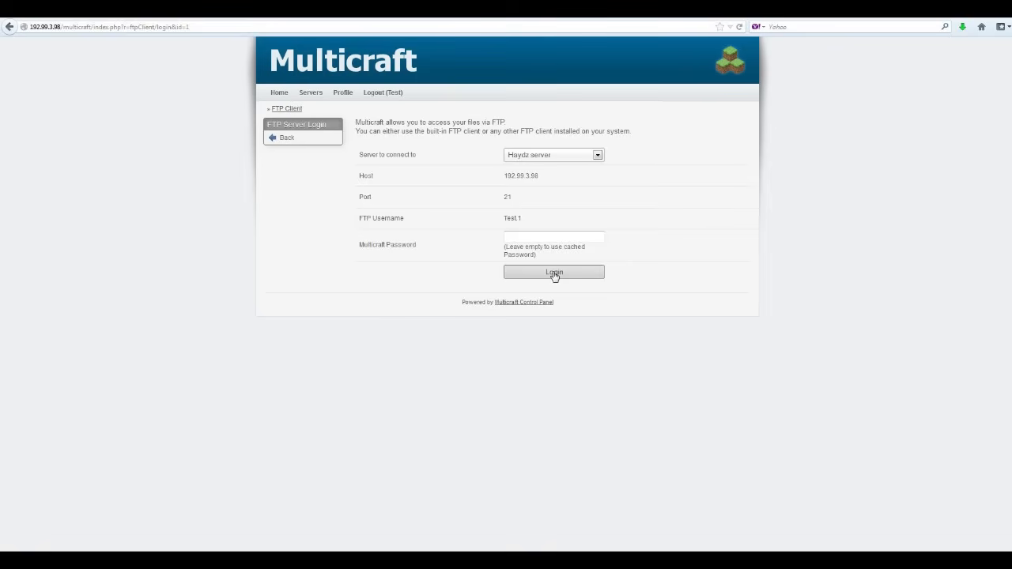
pyautogui.hotkey('alt', 'Tab')
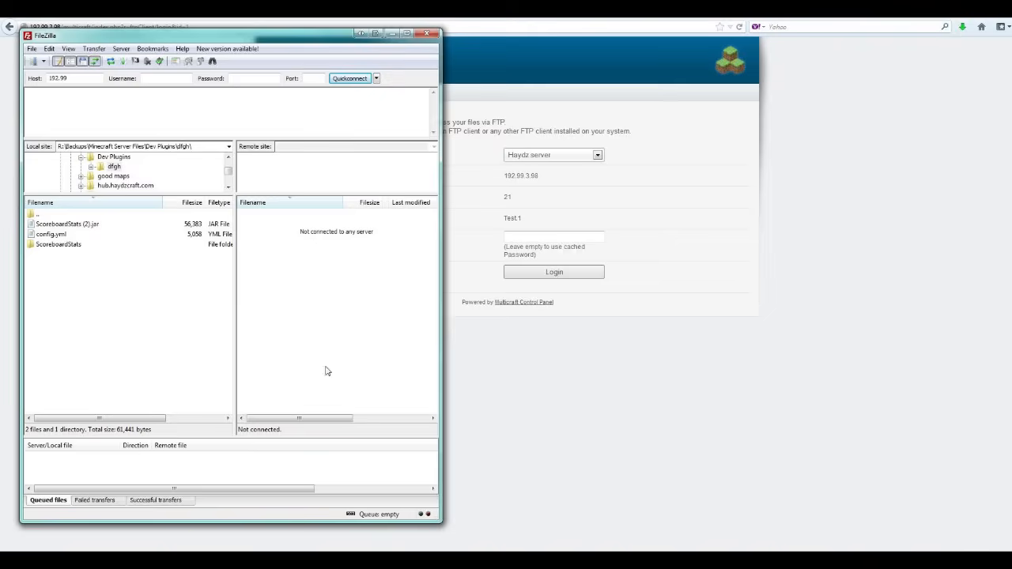
# Navigate up and back into the local dfgh folder and try dragging config.yml to the server.
pyautogui.click(44, 236)
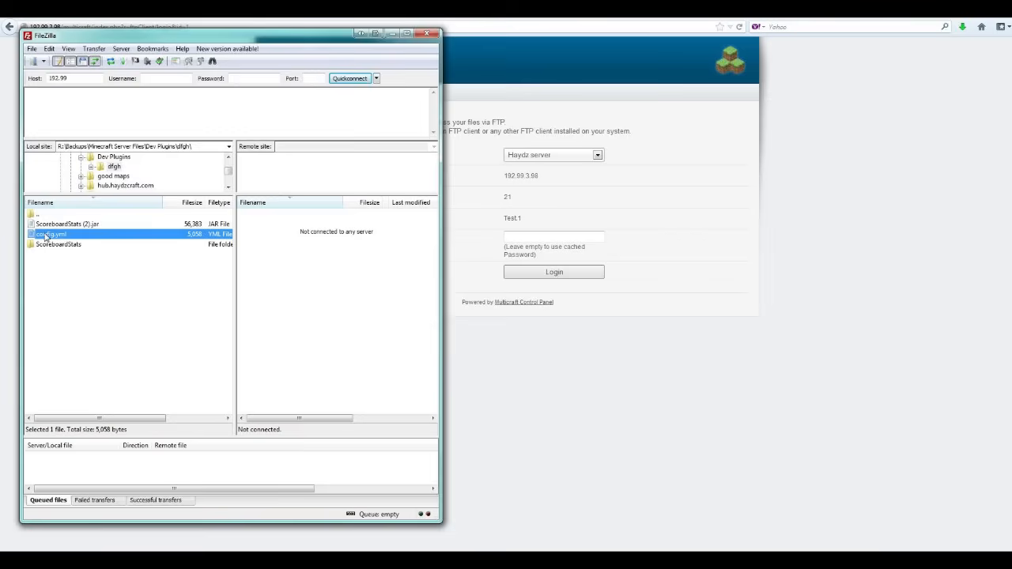
pyautogui.click(31, 215)
pyautogui.doubleClick(31, 215)
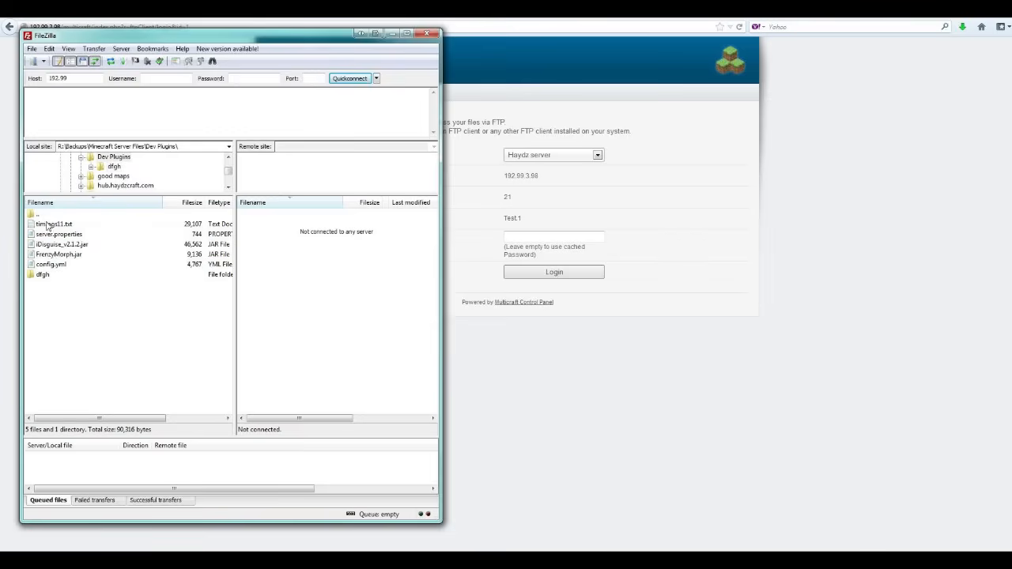
pyautogui.doubleClick(47, 279)
pyautogui.moveTo(43, 236); pyautogui.dragTo(331, 283)
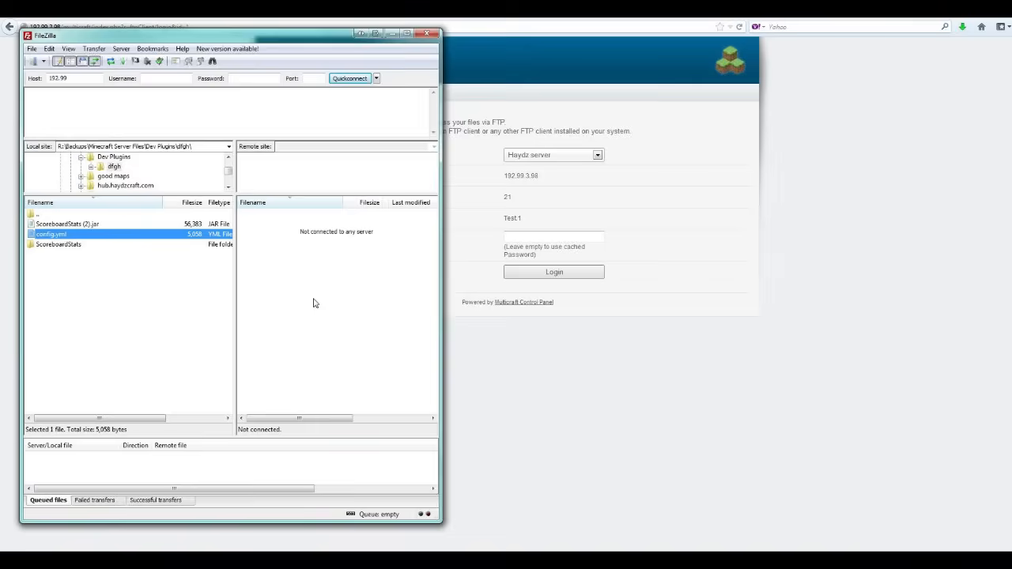
# Select the local ScoreboardStats folder, then minimize FileZilla to reveal the browser.
pyautogui.click(133, 285)
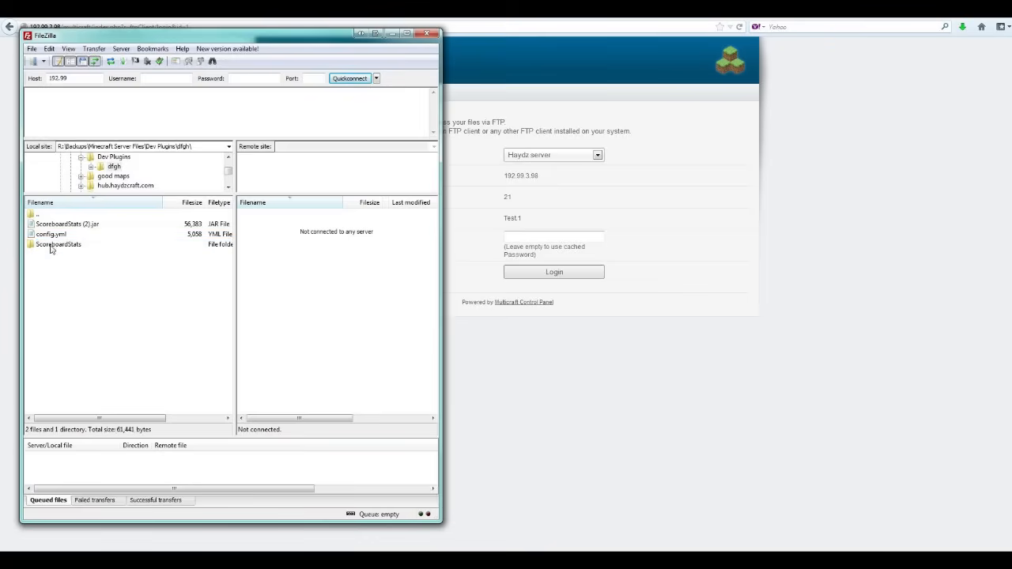
pyautogui.click(52, 246)
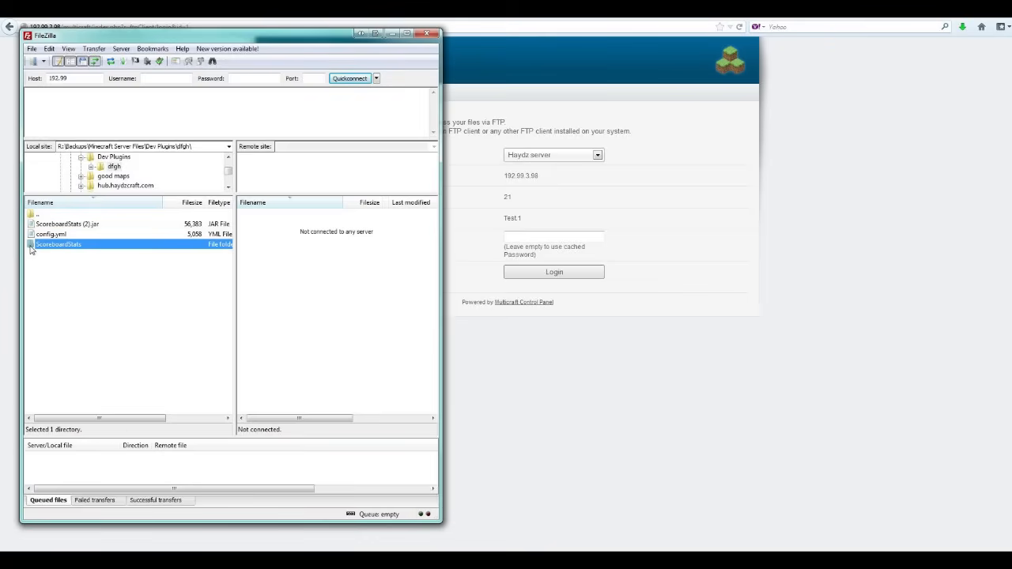
pyautogui.click(71, 294)
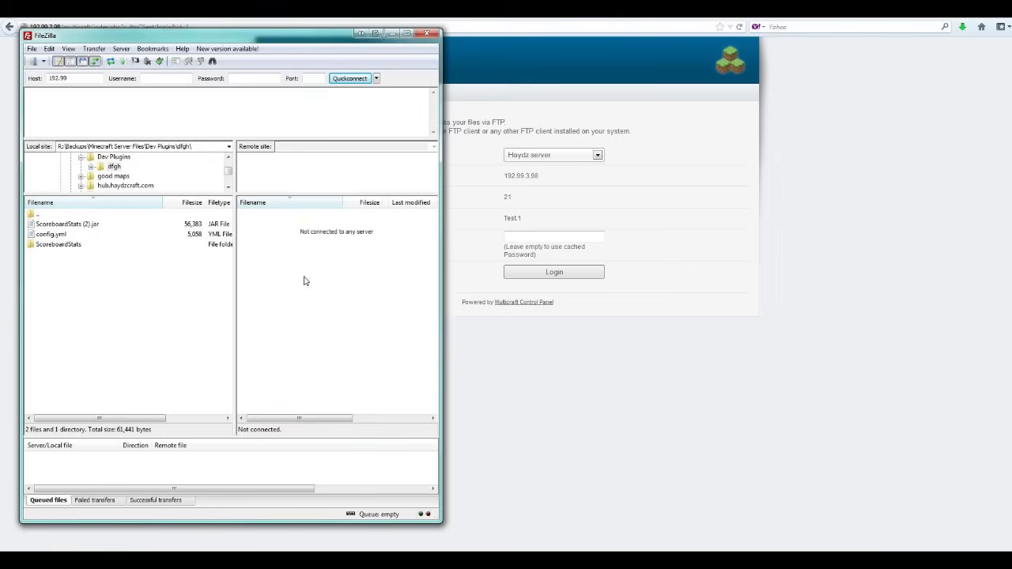
pyautogui.click(37, 248)
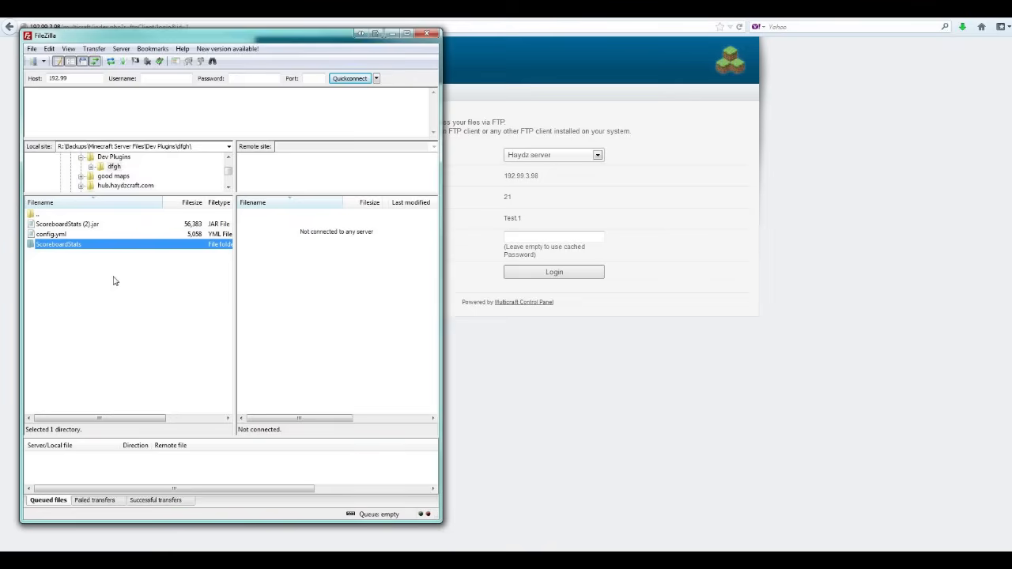
pyautogui.click(392, 33)
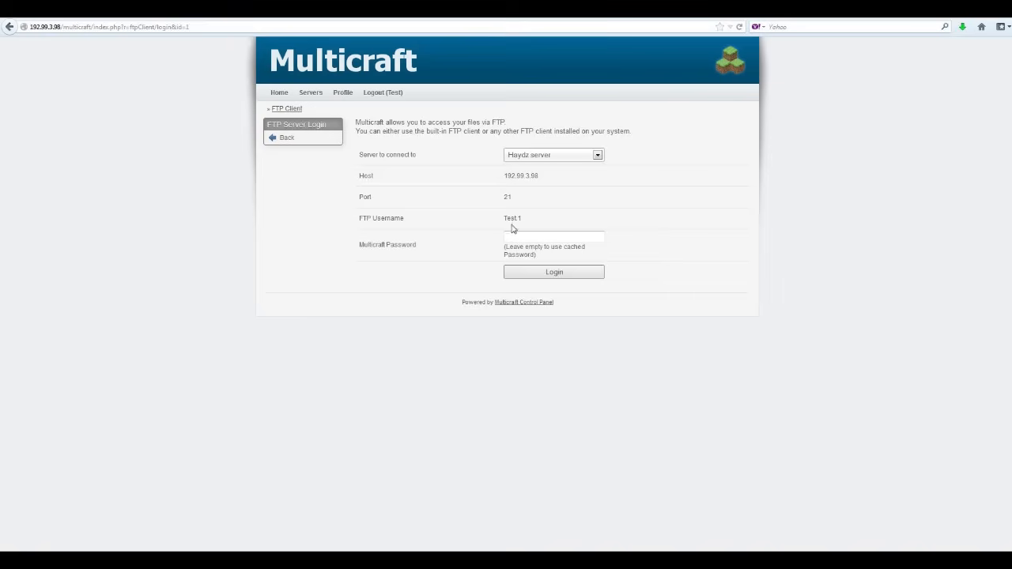
# Browse the Haydz server's Local Plugins jars, then return to the overview with Files expanded.
pyautogui.click(289, 137)
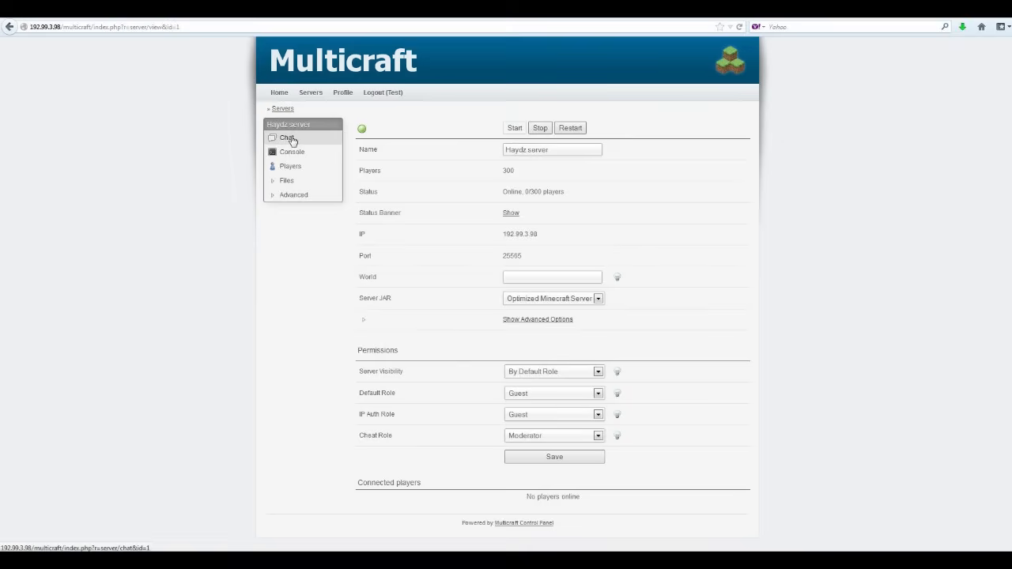
pyautogui.click(286, 181)
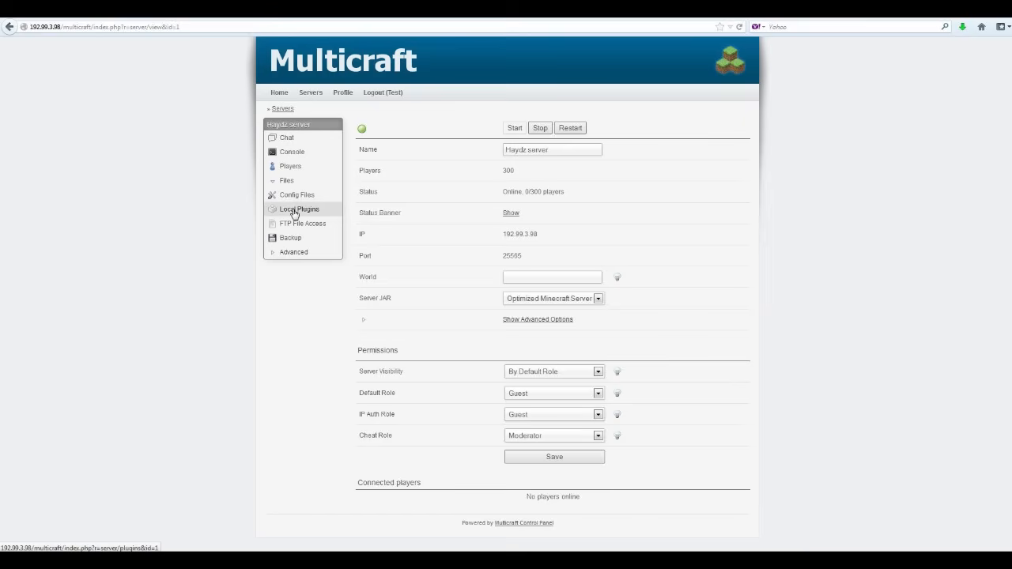
pyautogui.click(295, 210)
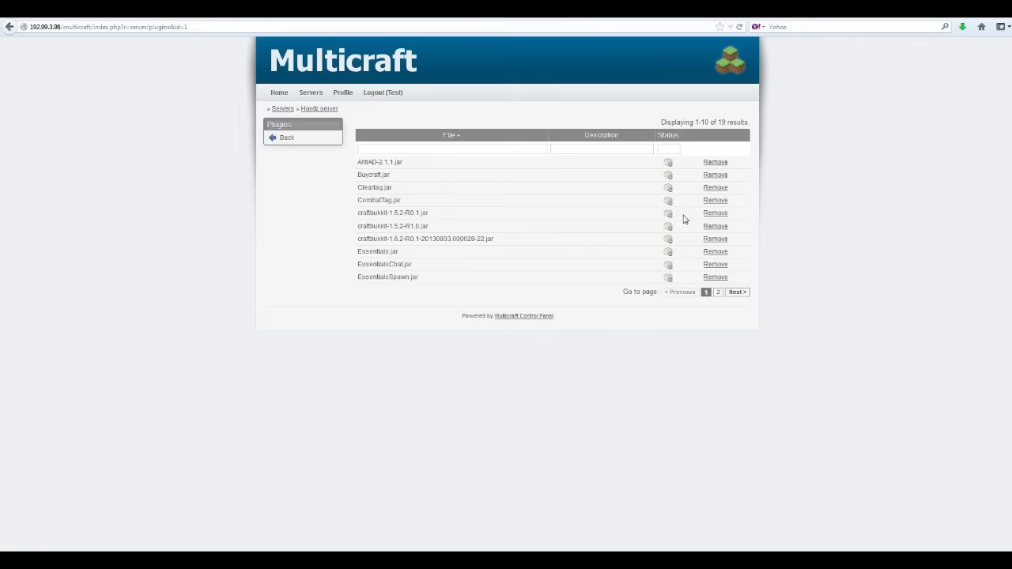
pyautogui.click(292, 139)
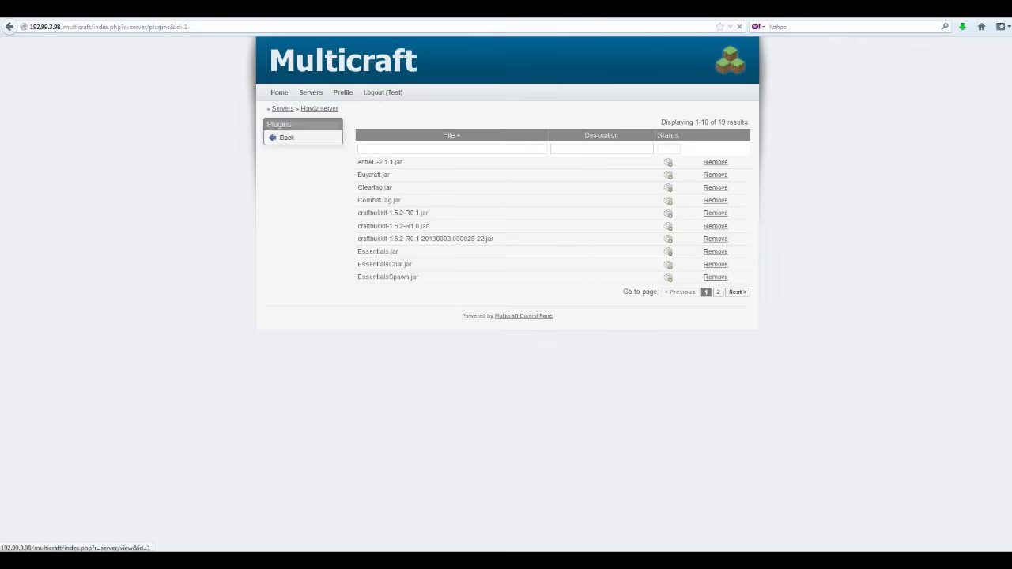
pyautogui.click(273, 182)
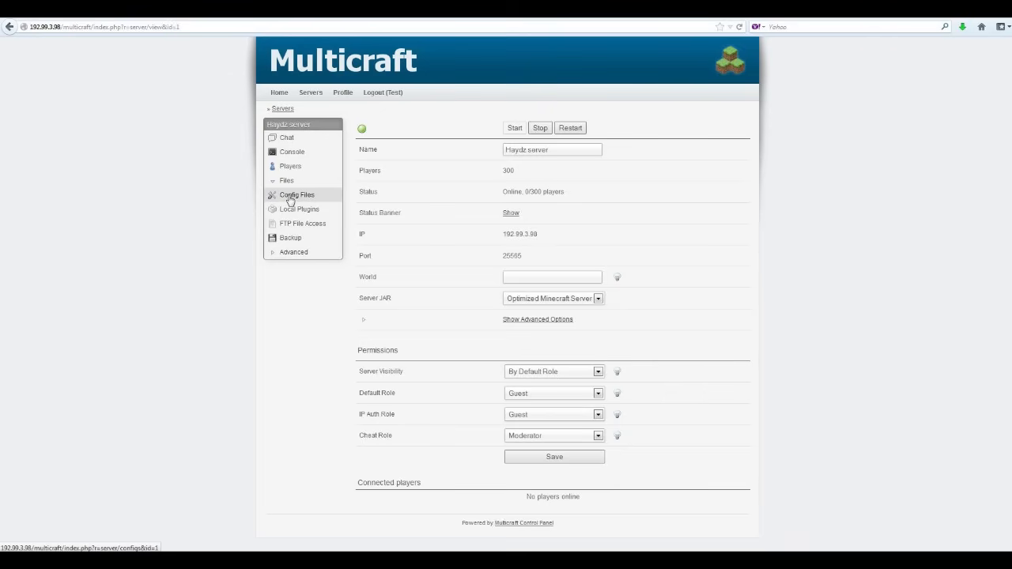
# Page through the Config Files list (pages 2, 3, 1), check Operators, and return to the list.
pyautogui.click(291, 197)
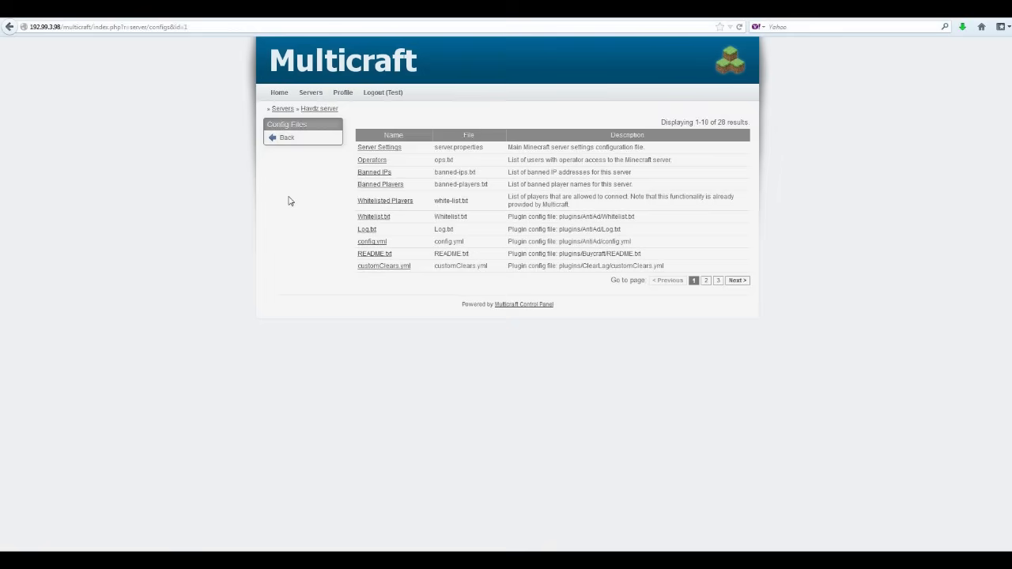
pyautogui.click(706, 281)
pyautogui.click(718, 272)
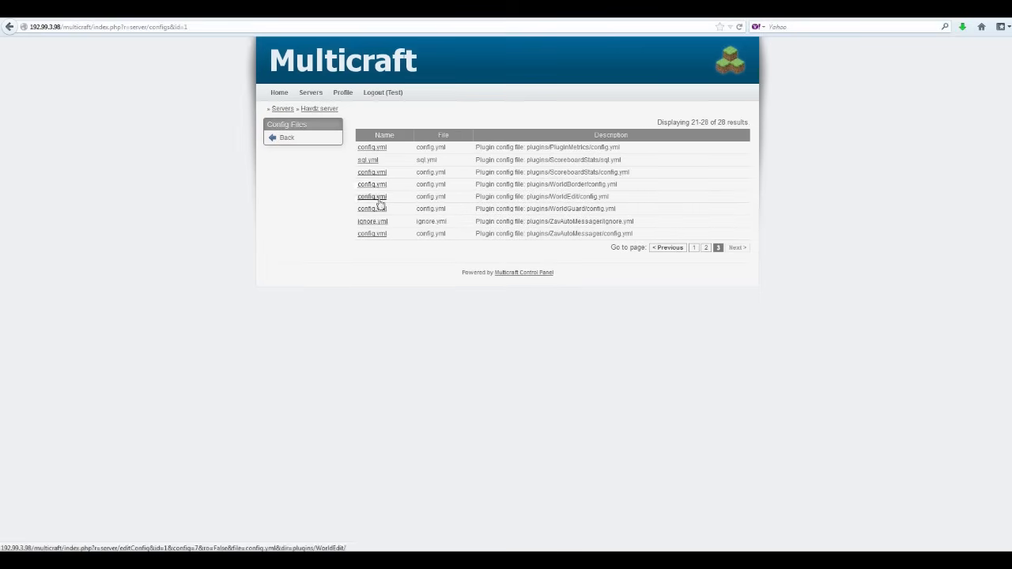
pyautogui.click(694, 248)
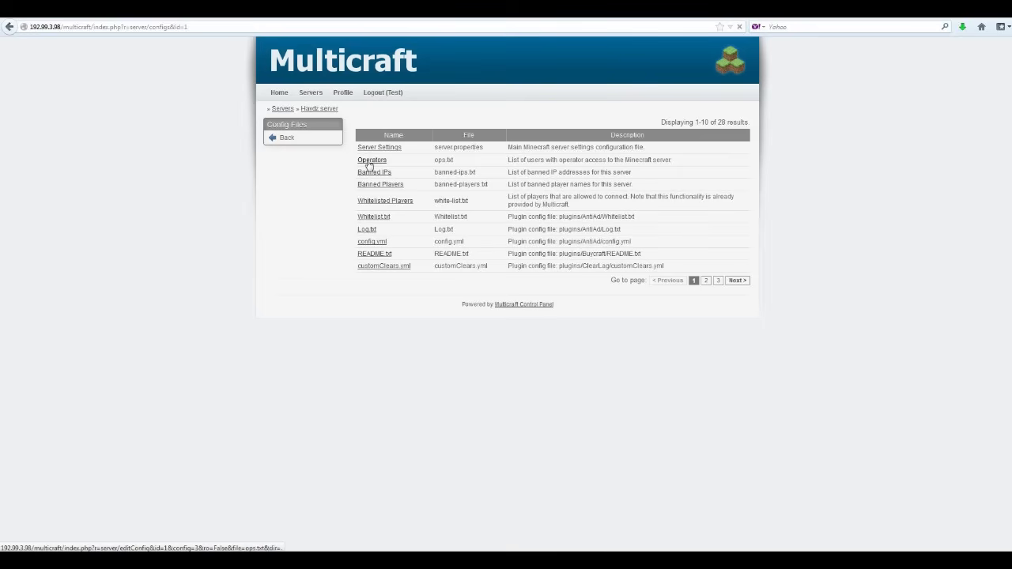
pyautogui.click(369, 160)
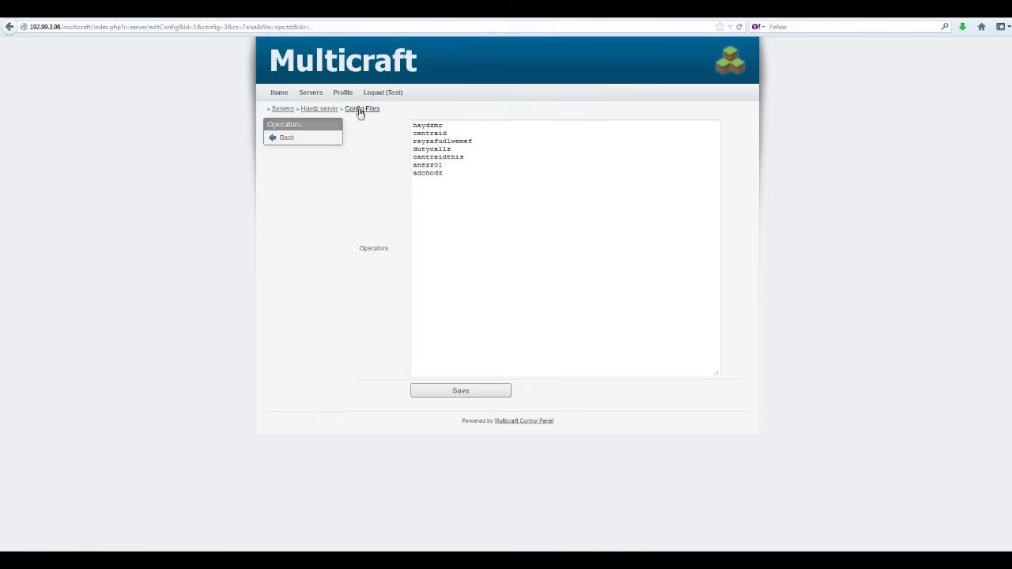
pyautogui.click(294, 140)
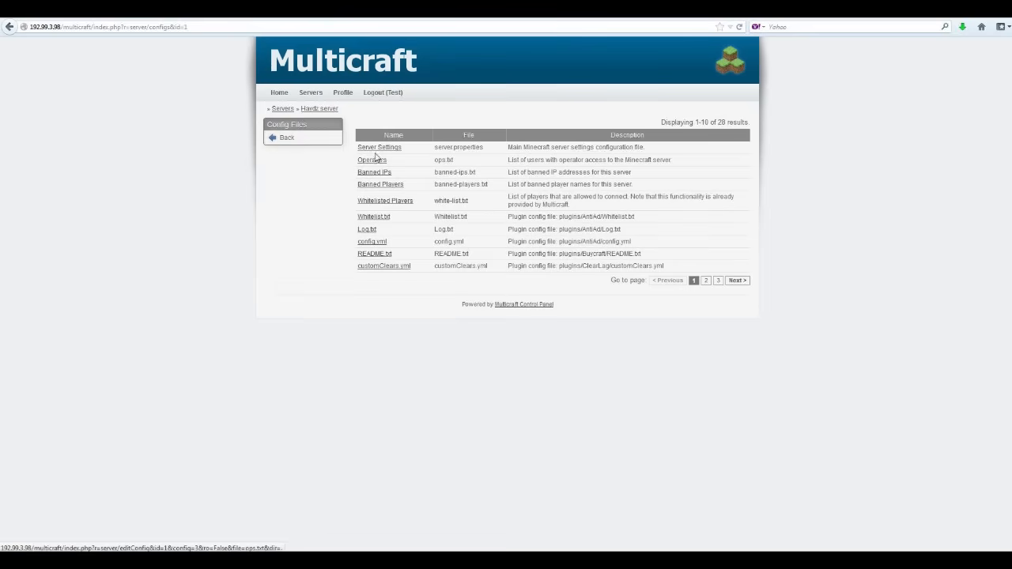
# Set Protected Spawn Size to 8 in Server Settings, save, and return to the Haydz server overview.
pyautogui.click(378, 147)
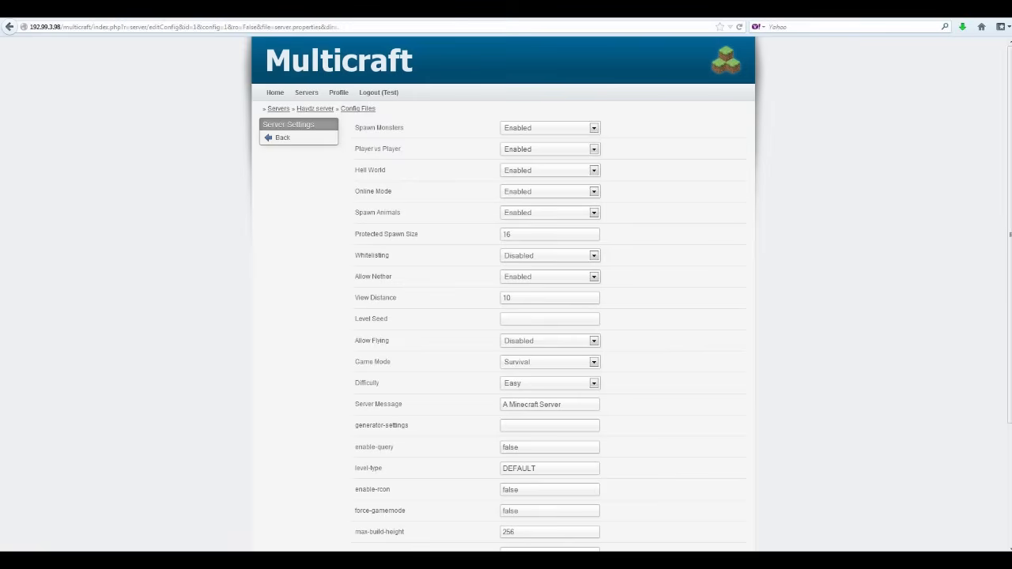
pyautogui.doubleClick(507, 235)
pyautogui.write('8')
pyautogui.scroll(-4, 273, 320)
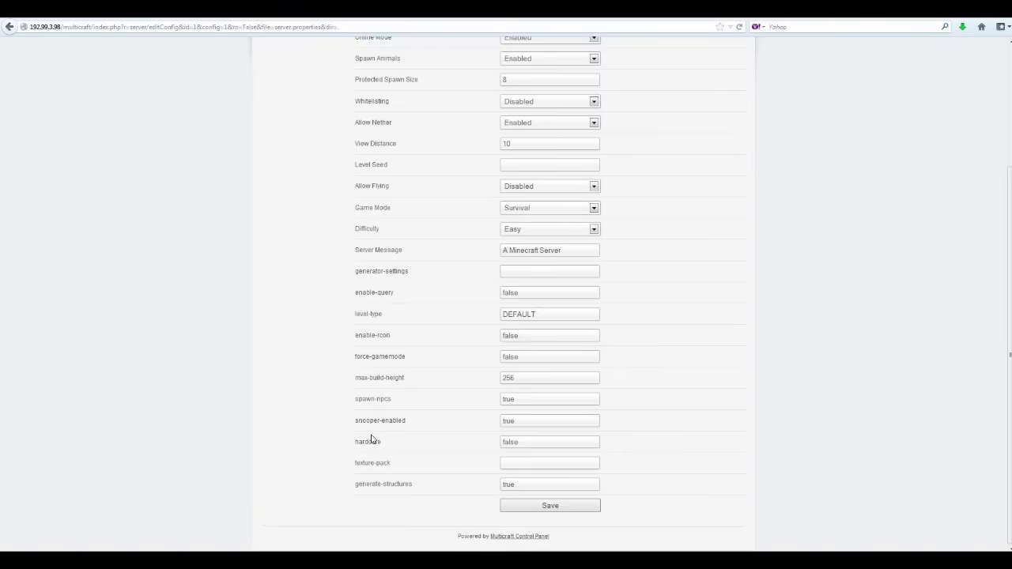
pyautogui.click(551, 507)
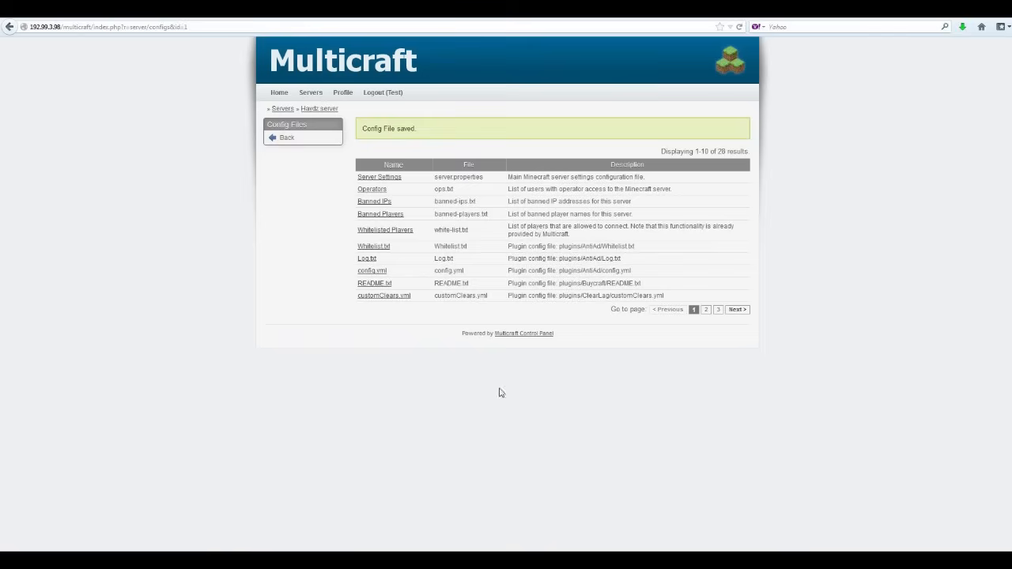
pyautogui.click(319, 111)
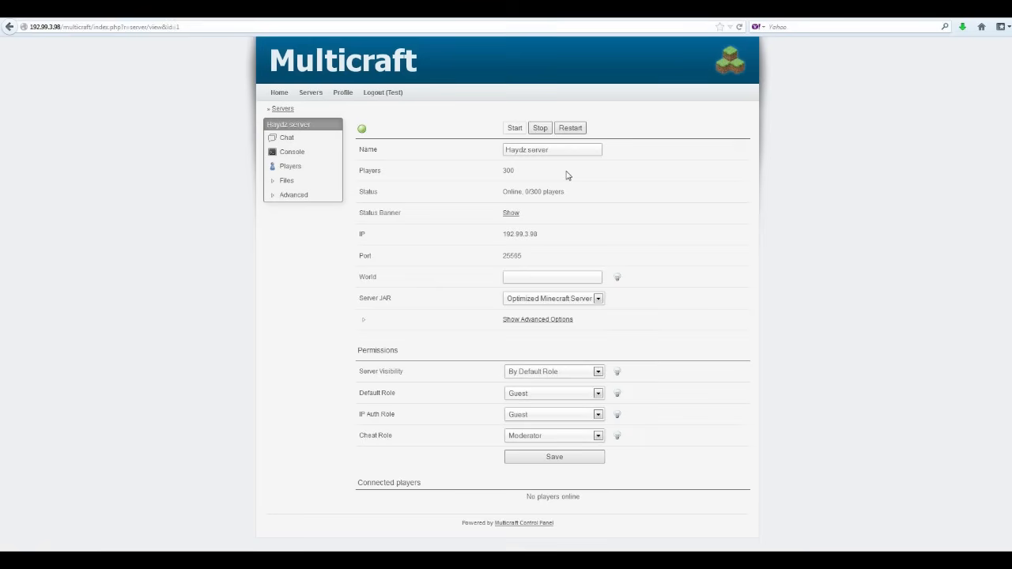
# Review the Server JAR choices, keep Optimized Minecraft Server, and log out of the Test account.
pyautogui.click(275, 180)
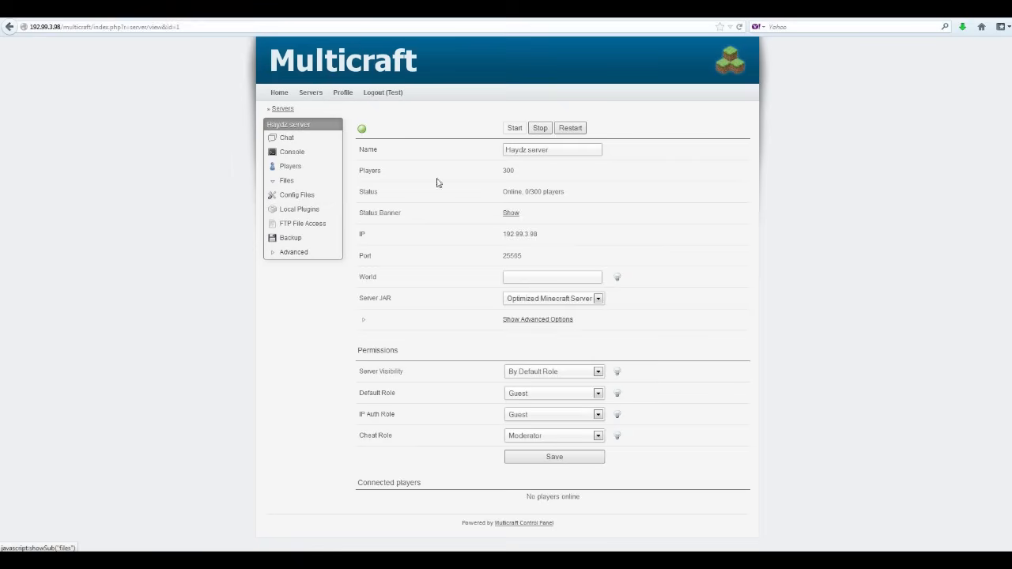
pyautogui.click(591, 301)
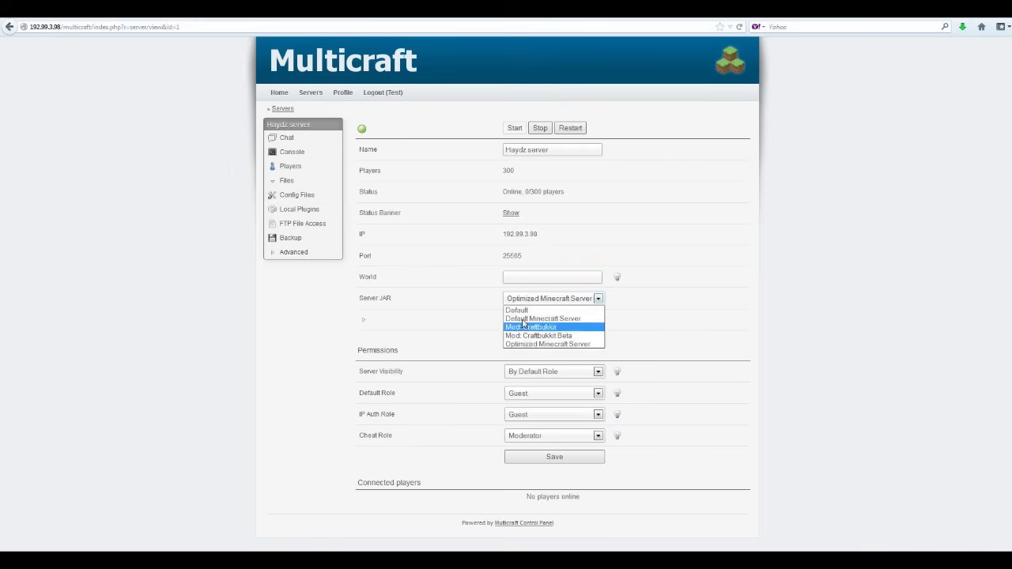
pyautogui.click(724, 332)
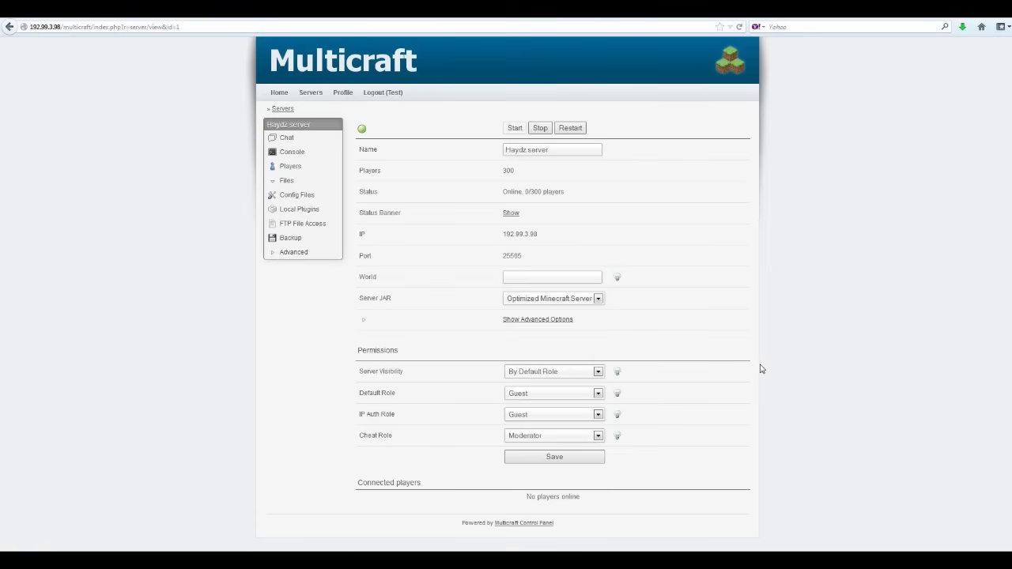
pyautogui.click(385, 95)
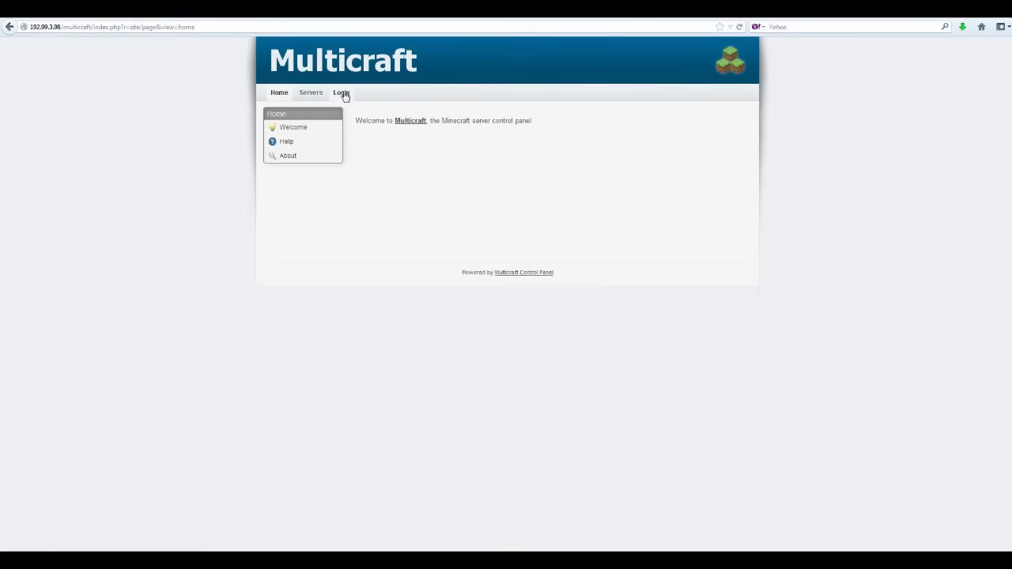
# Log in as 'admin' with the pasted password, then go through Users to the Servers list.
pyautogui.click(341, 94)
pyautogui.click(393, 125)
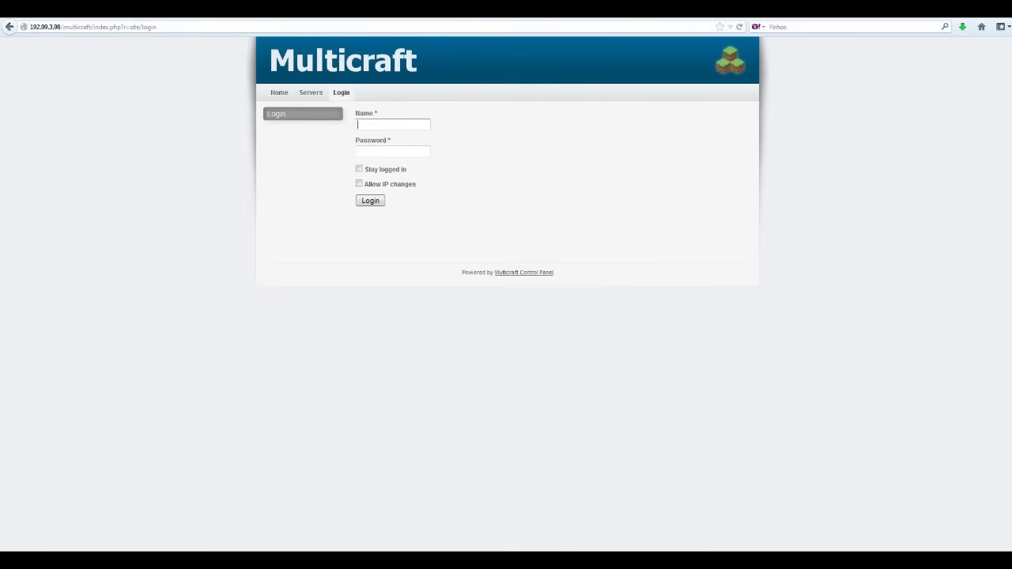
pyautogui.write('admin')
pyautogui.press('Tab')
pyautogui.hotkey('ctrl', 'v')
pyautogui.click(370, 202)
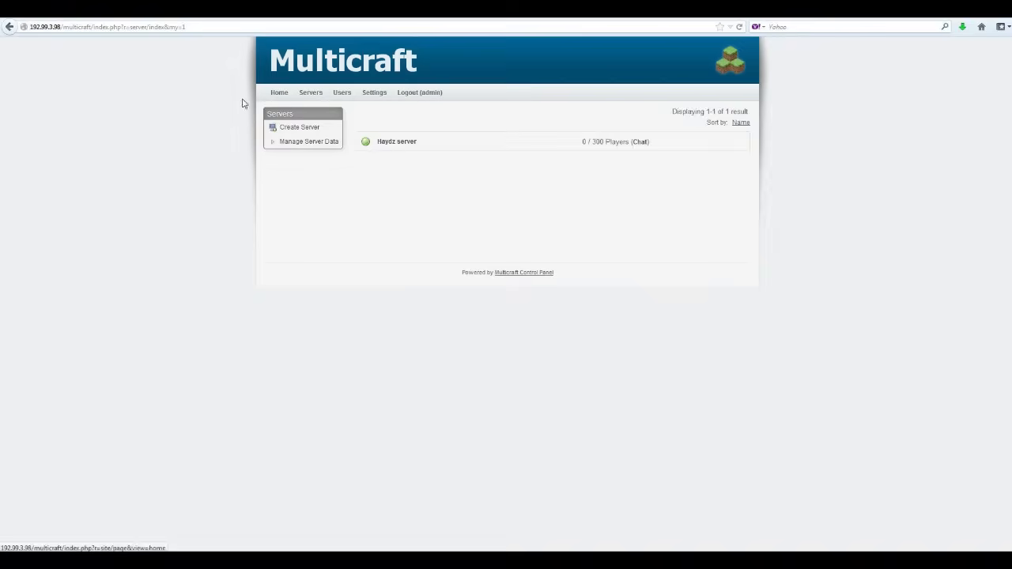
pyautogui.click(342, 94)
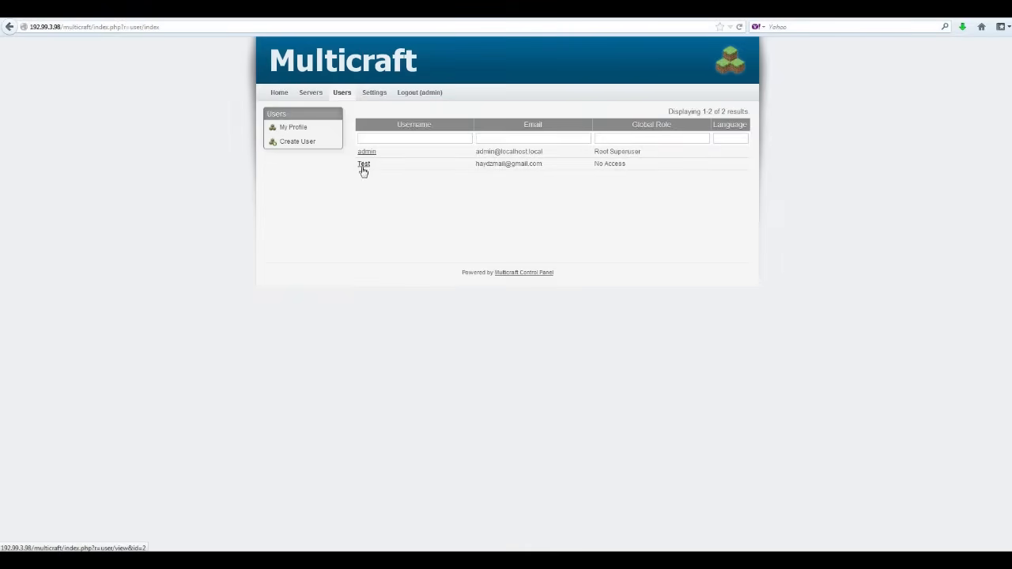
pyautogui.click(289, 145)
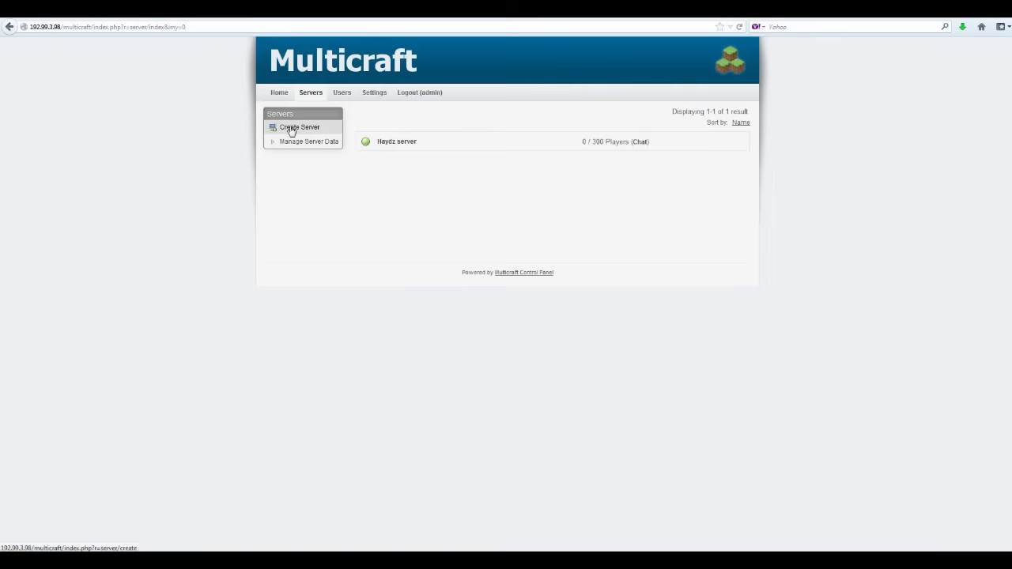
# Open the daemon Settings under Manage Server Data, show advanced options, check Statistics, then return.
pyautogui.click(274, 141)
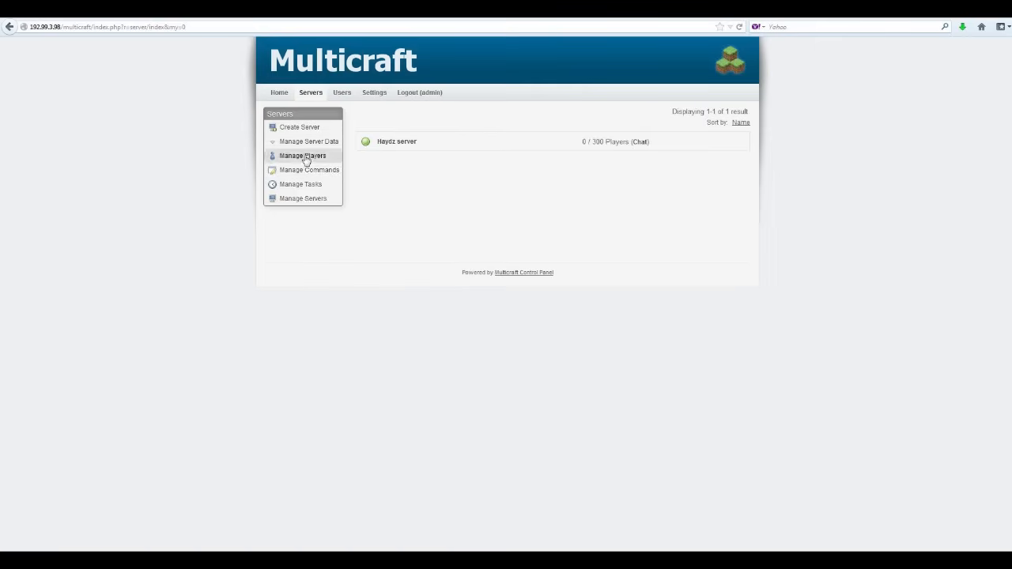
pyautogui.click(375, 94)
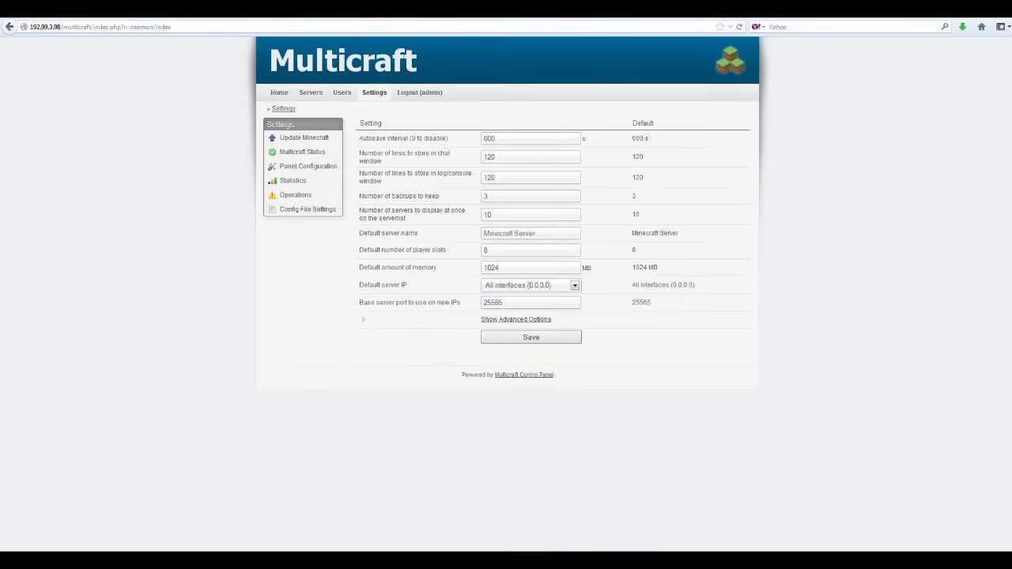
pyautogui.rightClick(540, 321)
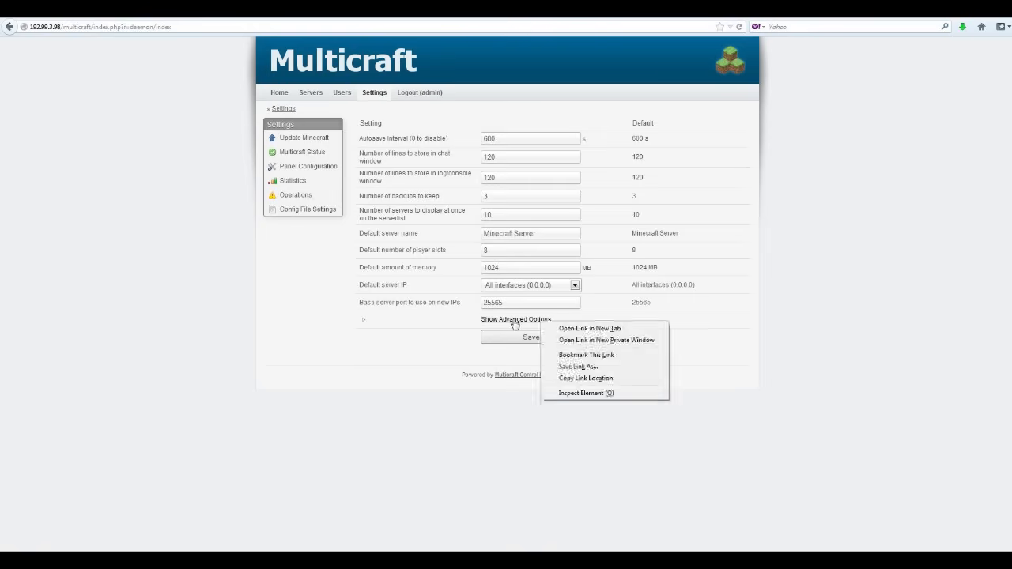
pyautogui.click(516, 320)
pyautogui.scroll(-2, 409, 300)
pyautogui.scroll(2, 408, 300)
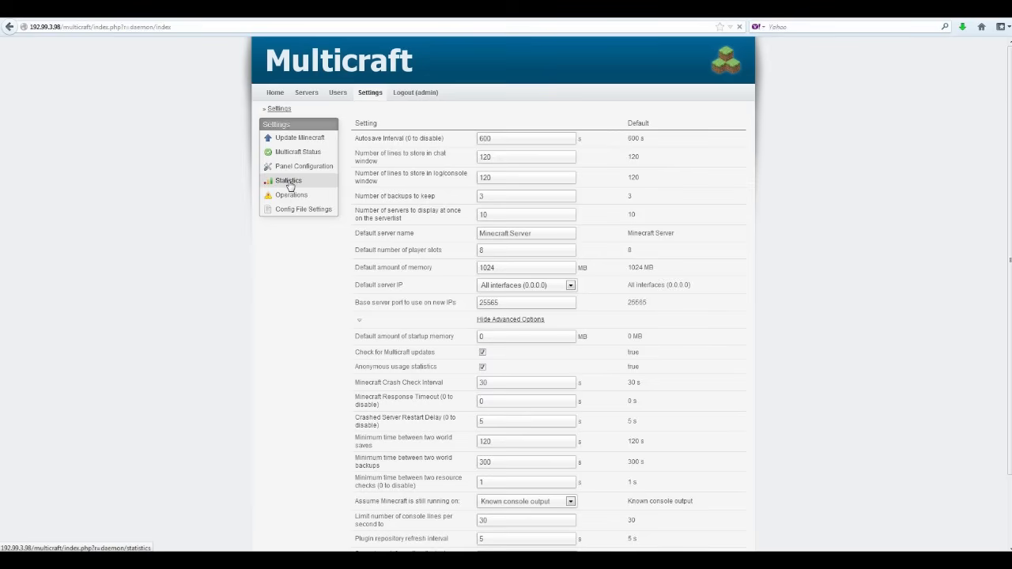
pyautogui.click(290, 181)
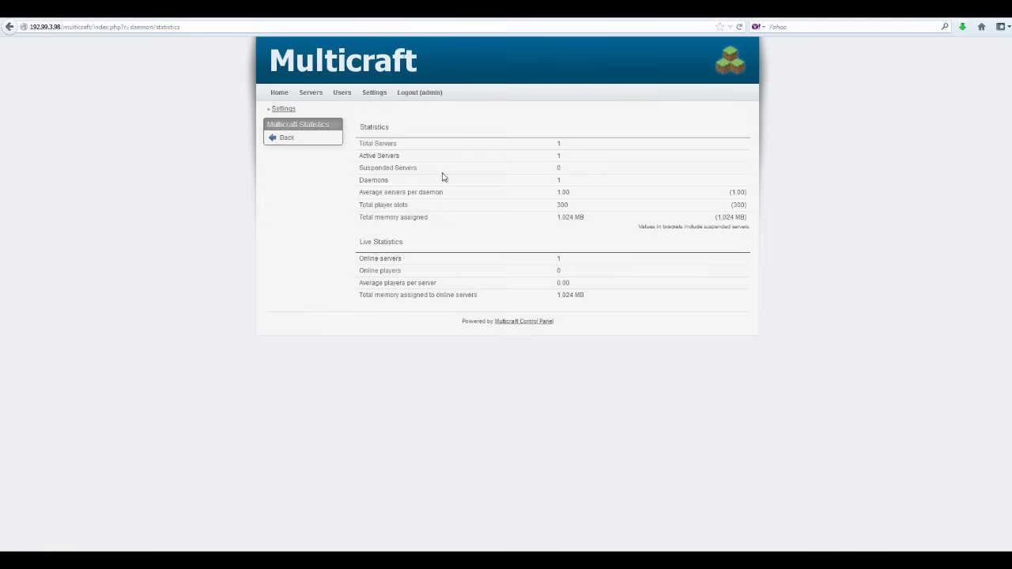
pyautogui.click(291, 139)
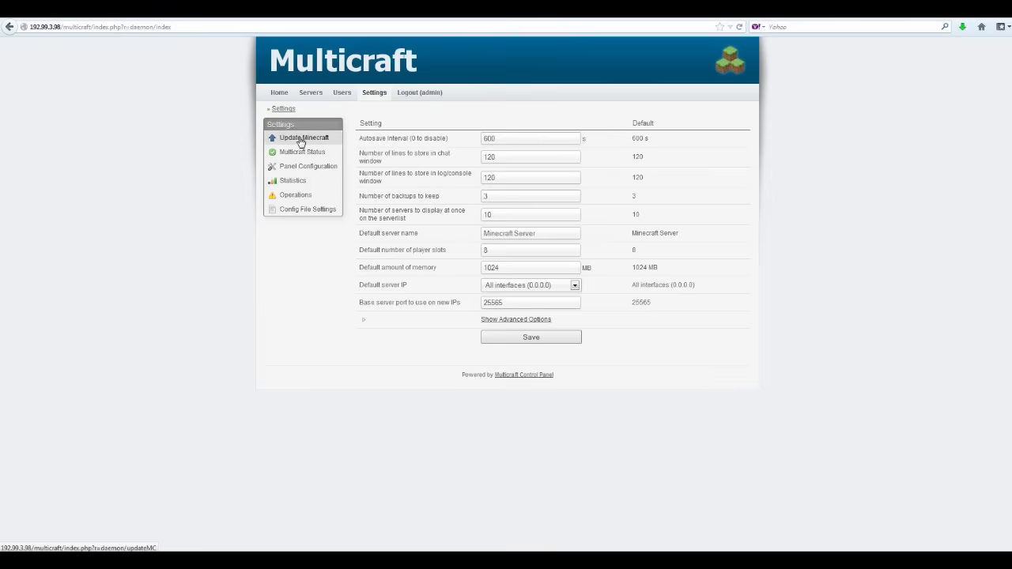
# Download both Mod: Craftbukkit Beta update files and install them on Daemon ID 1.
pyautogui.click(300, 141)
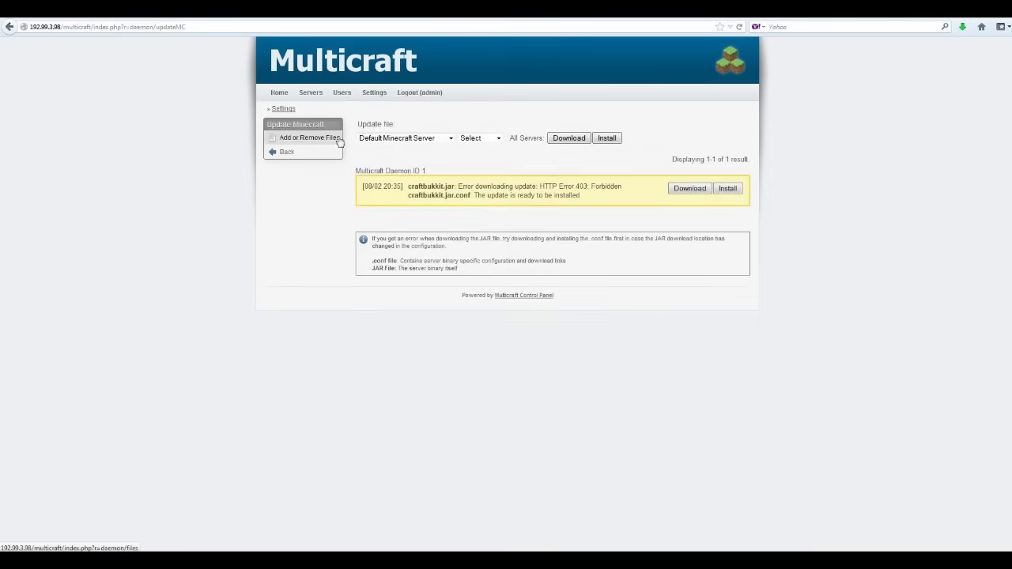
pyautogui.click(450, 139)
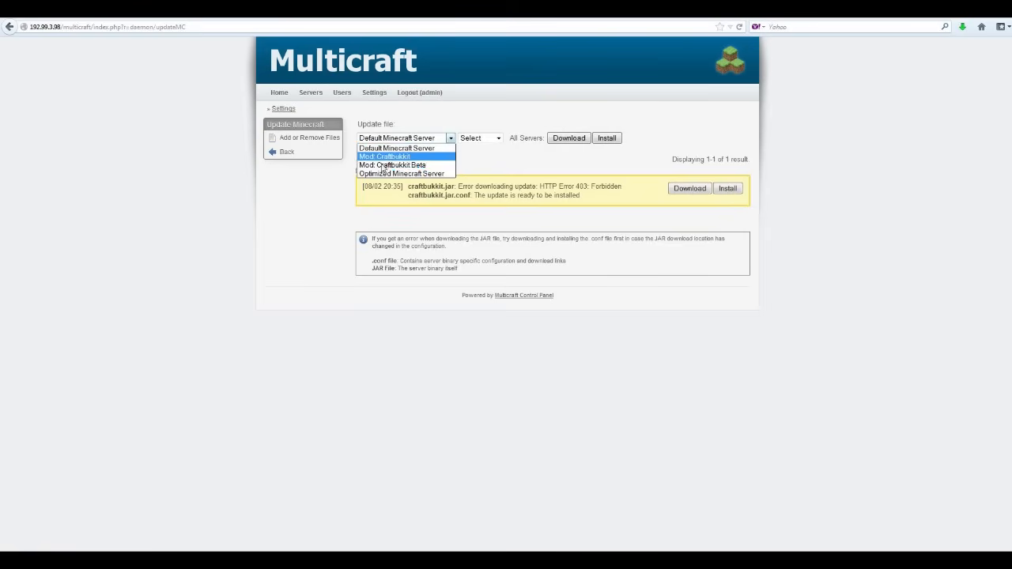
pyautogui.click(377, 168)
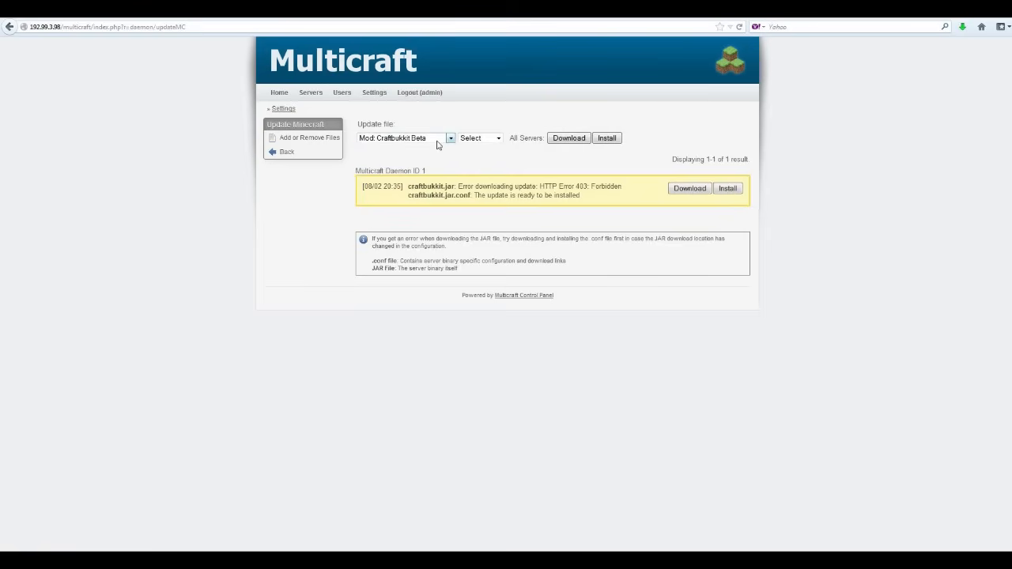
pyautogui.click(499, 139)
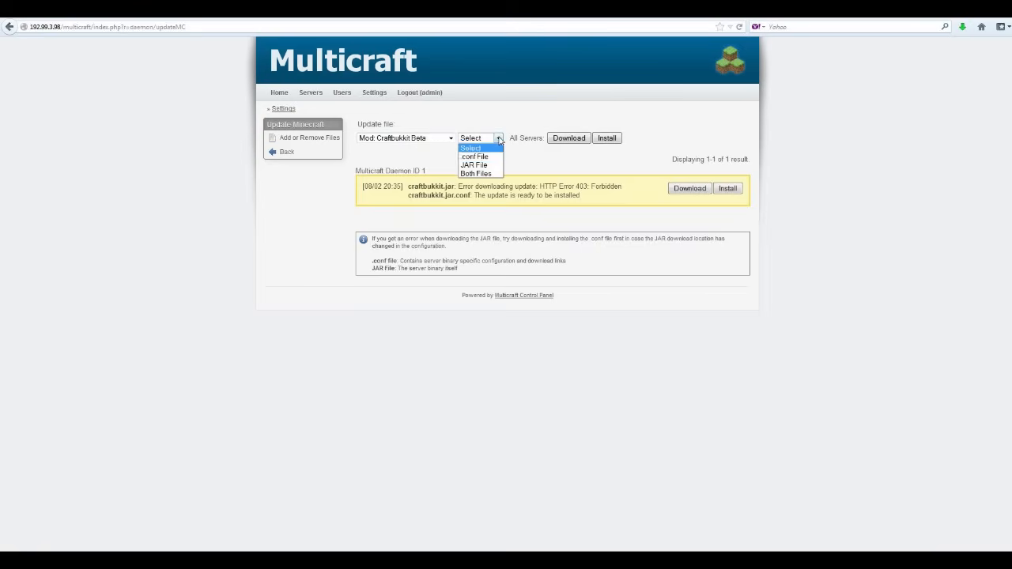
pyautogui.click(479, 174)
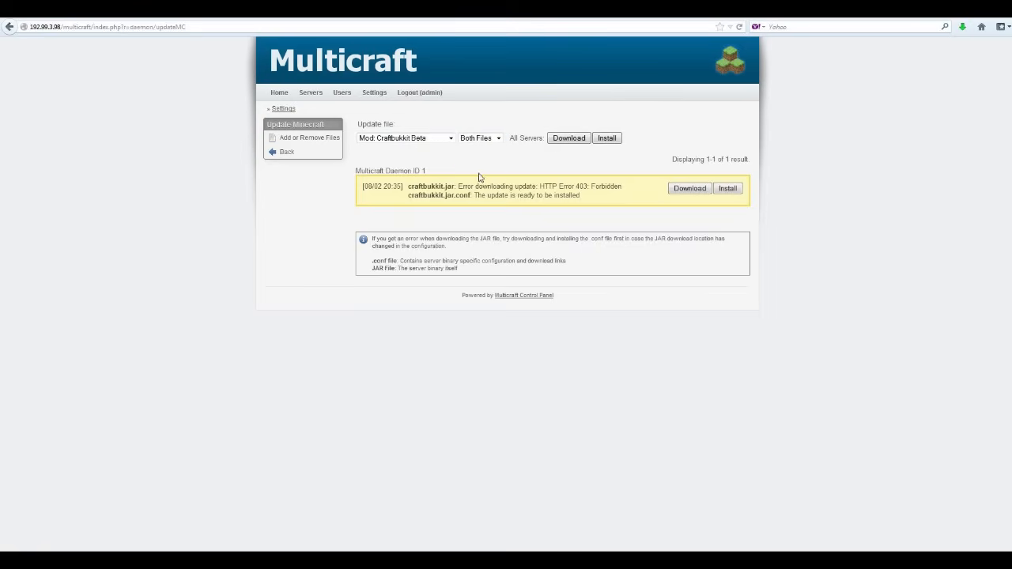
pyautogui.click(570, 139)
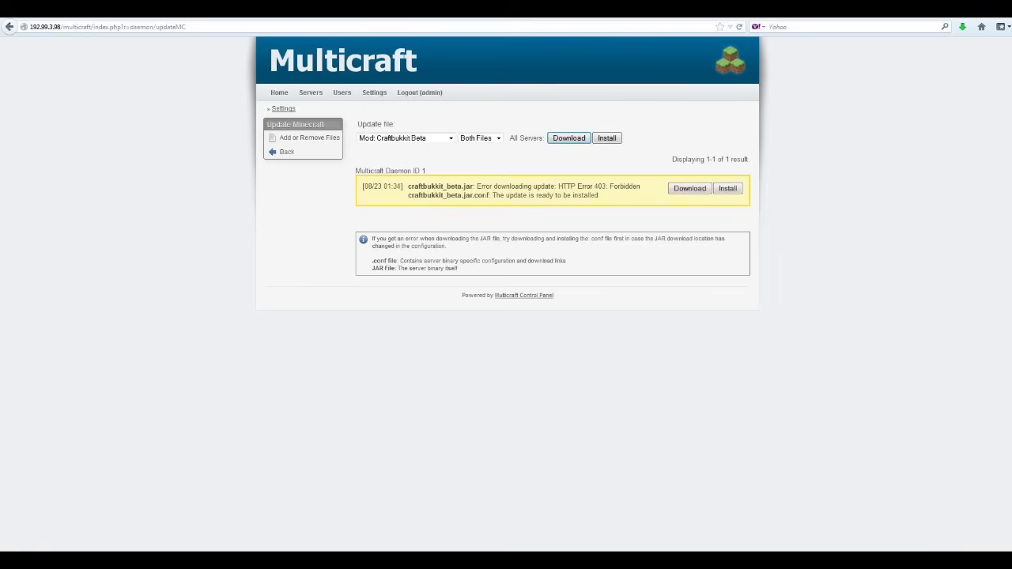
pyautogui.click(729, 192)
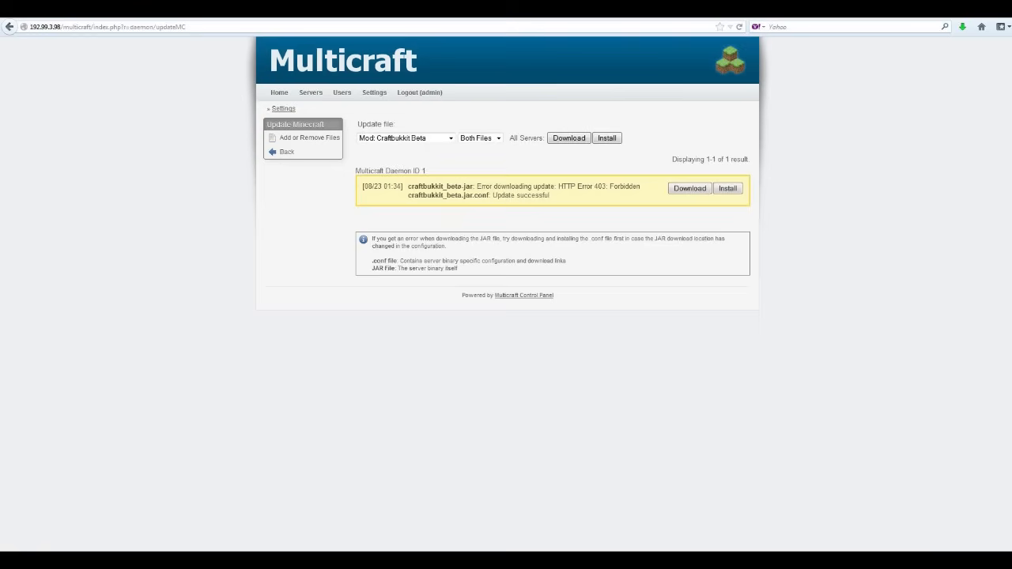
# Retry the Craftbukkit Beta download and install, then switch the update file to Mod: Craftbukkit.
pyautogui.click(565, 139)
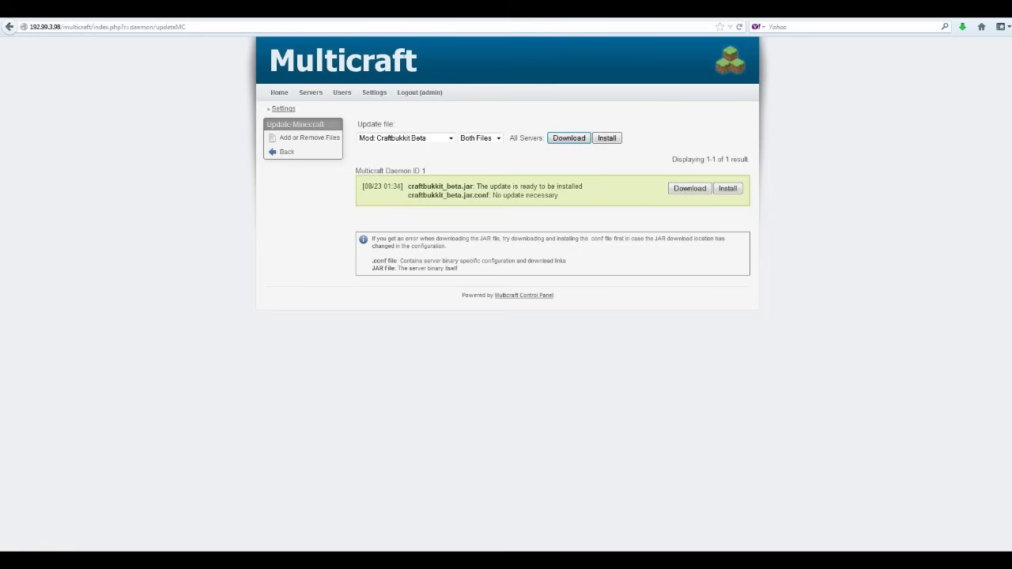
pyautogui.click(728, 189)
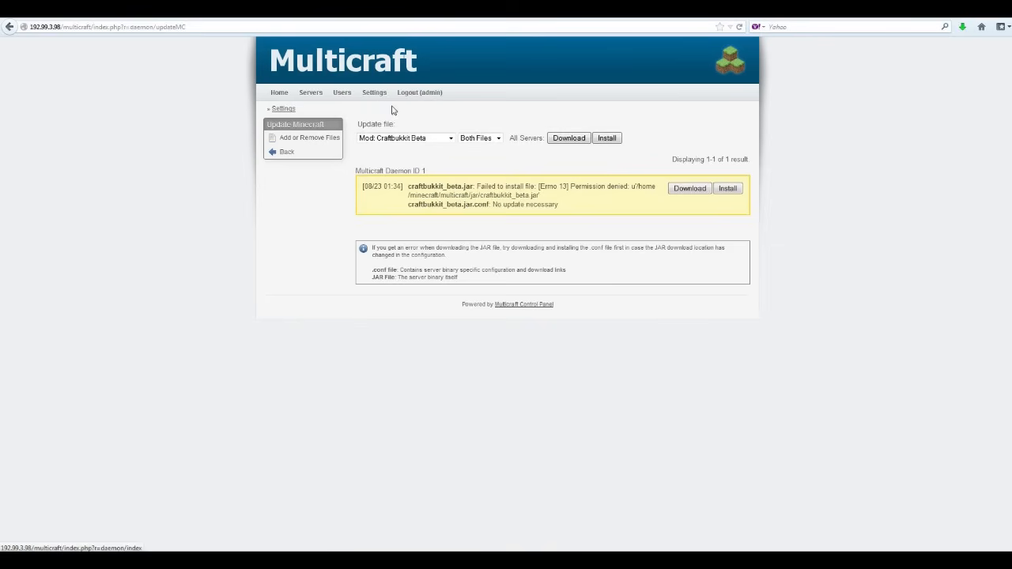
pyautogui.click(448, 138)
pyautogui.click(395, 169)
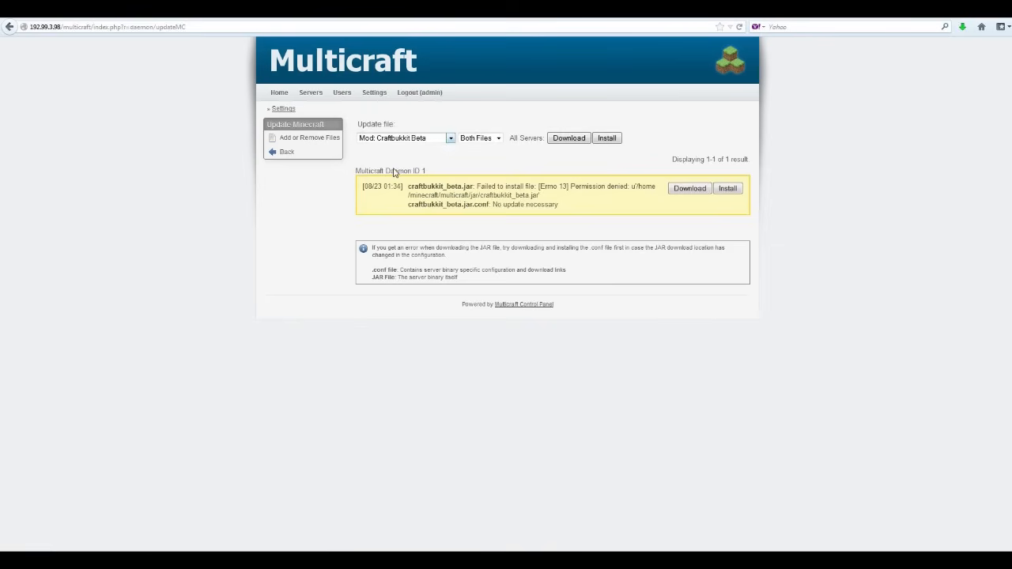
pyautogui.click(427, 140)
pyautogui.click(407, 158)
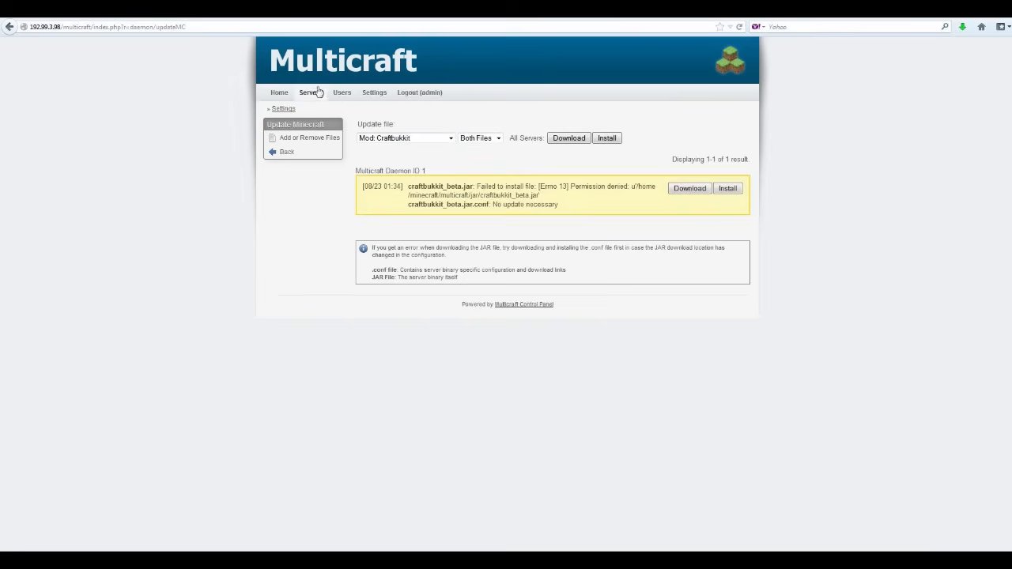
# Start a new server named 'tester' with a 50-player limit.
pyautogui.click(313, 95)
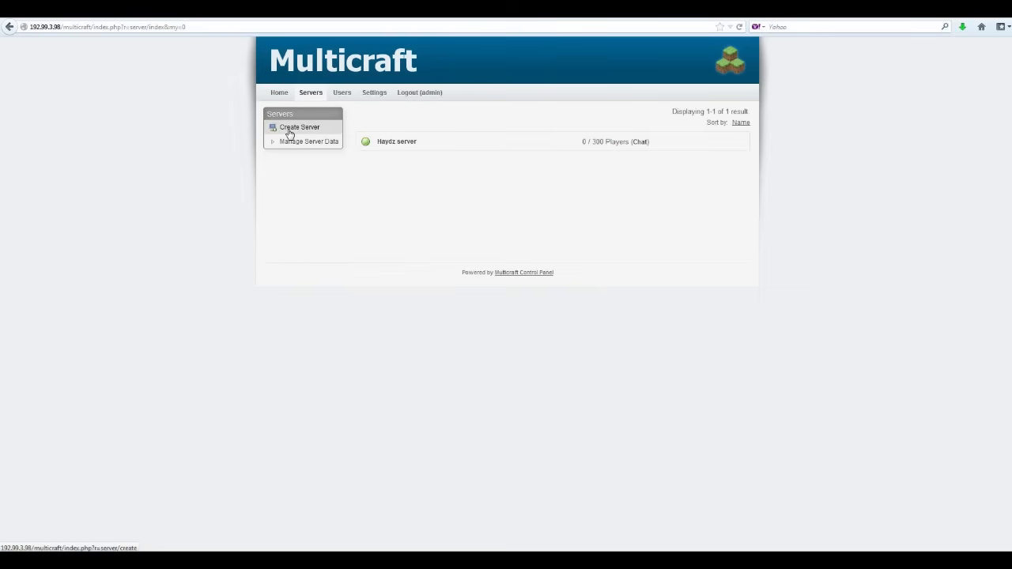
pyautogui.click(290, 129)
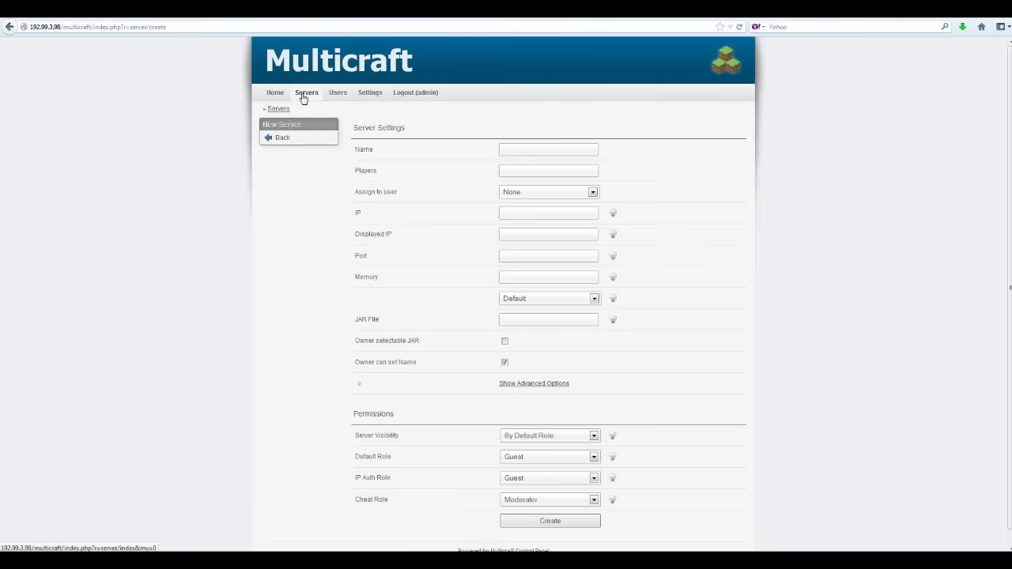
pyautogui.click(305, 94)
pyautogui.click(292, 128)
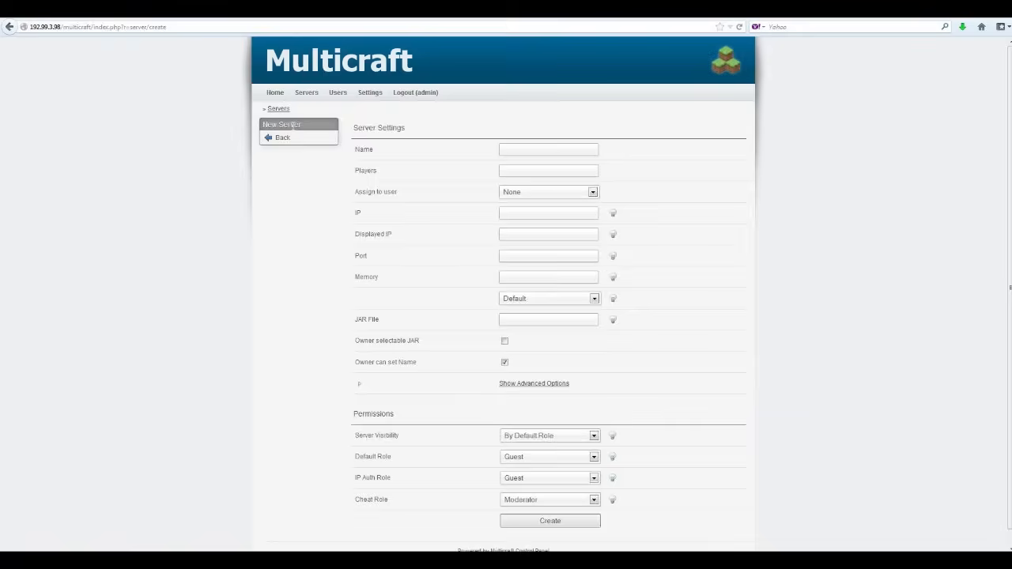
pyautogui.write('sdfgdfg')
pyautogui.hotkey('ctrl', 'a')
pyautogui.write('tester')
pyautogui.click(511, 167)
pyautogui.write('50')
# Assign the server to admin, with port 25566 and 1024 memory.
pyautogui.click(581, 192)
pyautogui.click(517, 214)
pyautogui.click(508, 256)
pyautogui.write('25596')
pyautogui.write('1024')
# Choose Mod: Craftbukkit Beta, tick Owner selectable JAR, and show the advanced options.
pyautogui.click(593, 303)
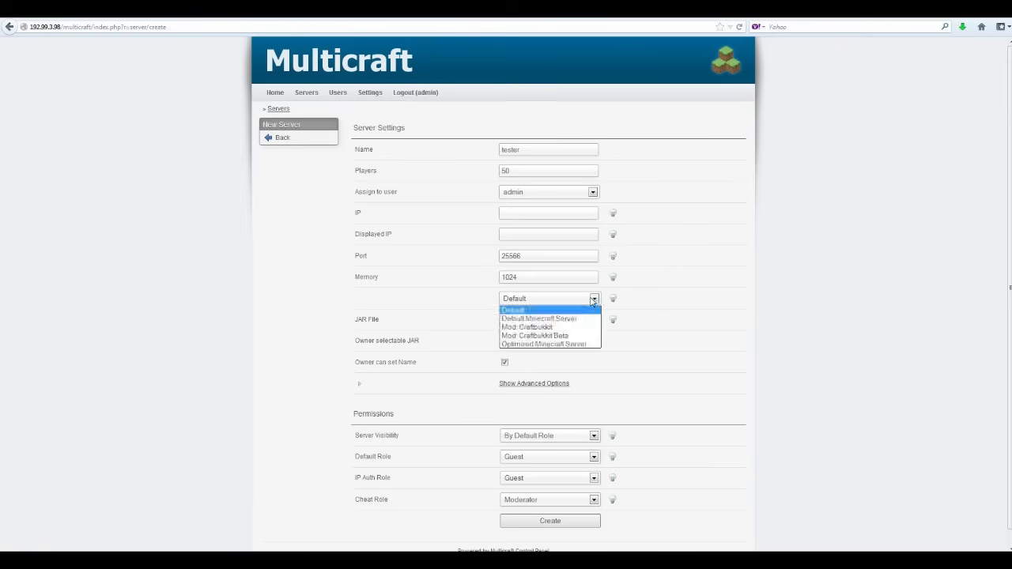
pyautogui.click(557, 335)
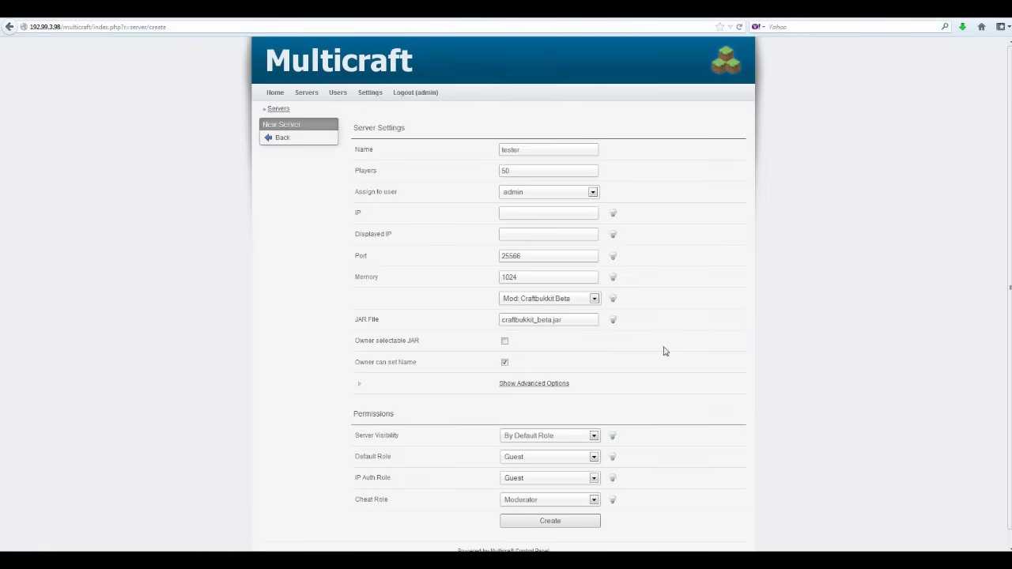
pyautogui.scroll(-1, 569, 337)
pyautogui.click(505, 326)
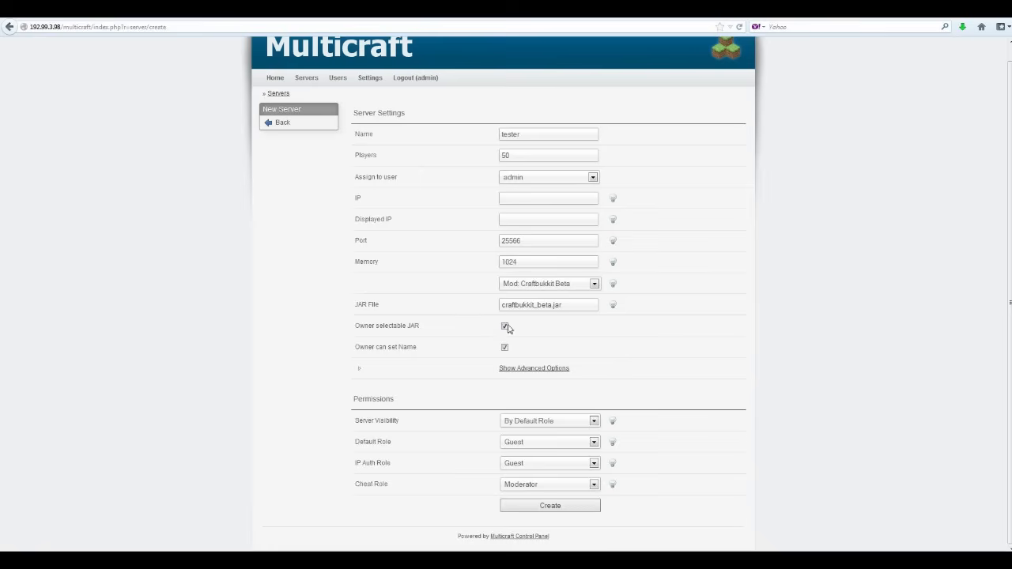
pyautogui.click(542, 370)
pyautogui.scroll(-4, 554, 335)
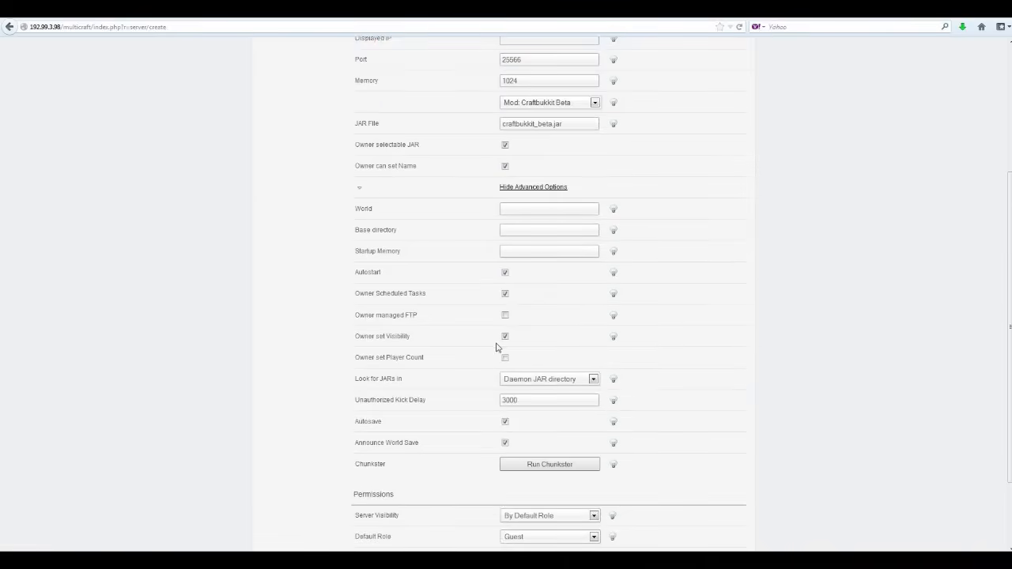
pyautogui.scroll(-2, 515, 210)
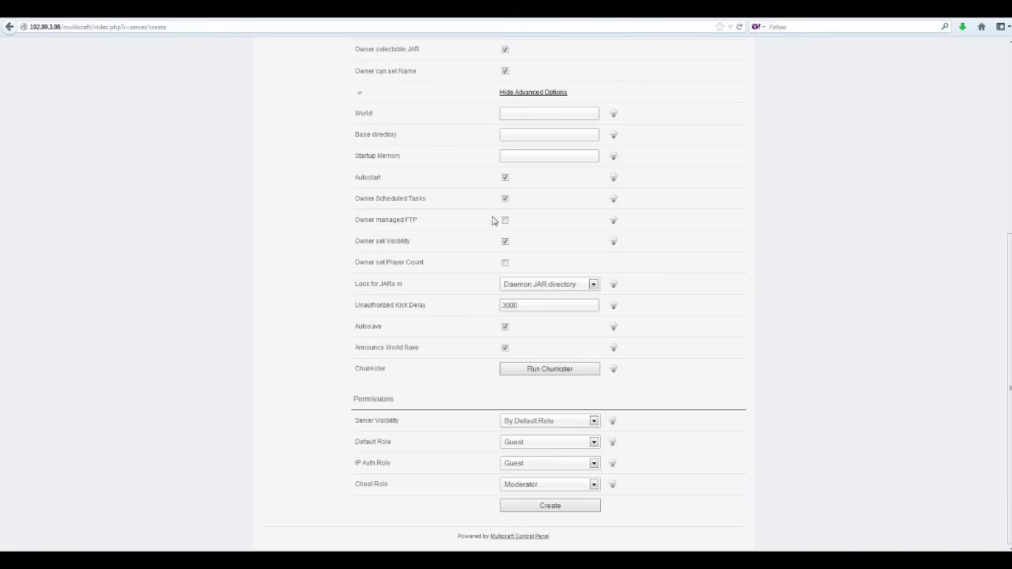
# Create the tester server and select its 0.0.0.0 IP value.
pyautogui.click(553, 512)
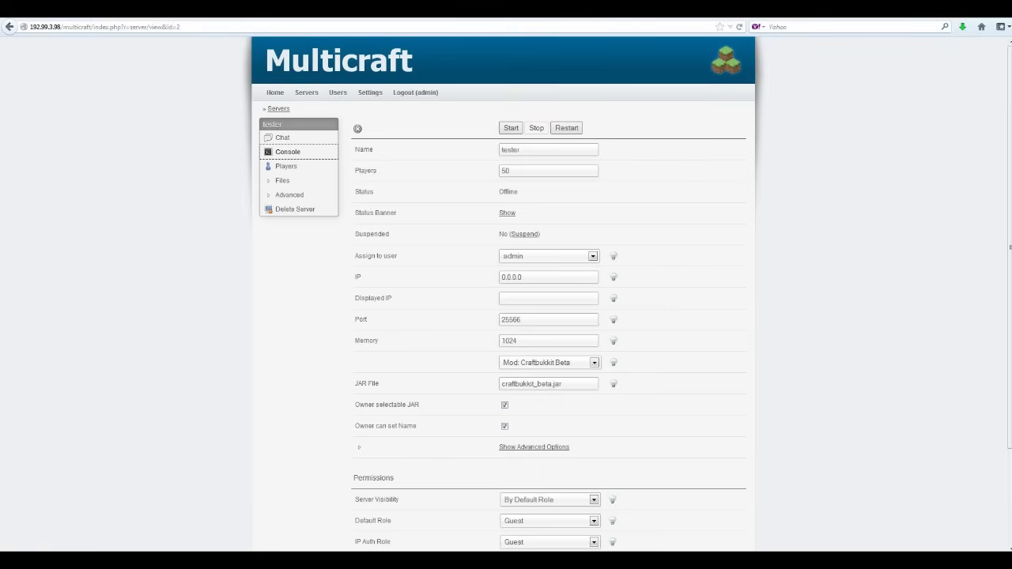
pyautogui.moveTo(501, 277); pyautogui.dragTo(554, 279)
pyautogui.click(555, 298)
# Start tester and open its files through FTP File Access in FileZilla.
pyautogui.click(511, 129)
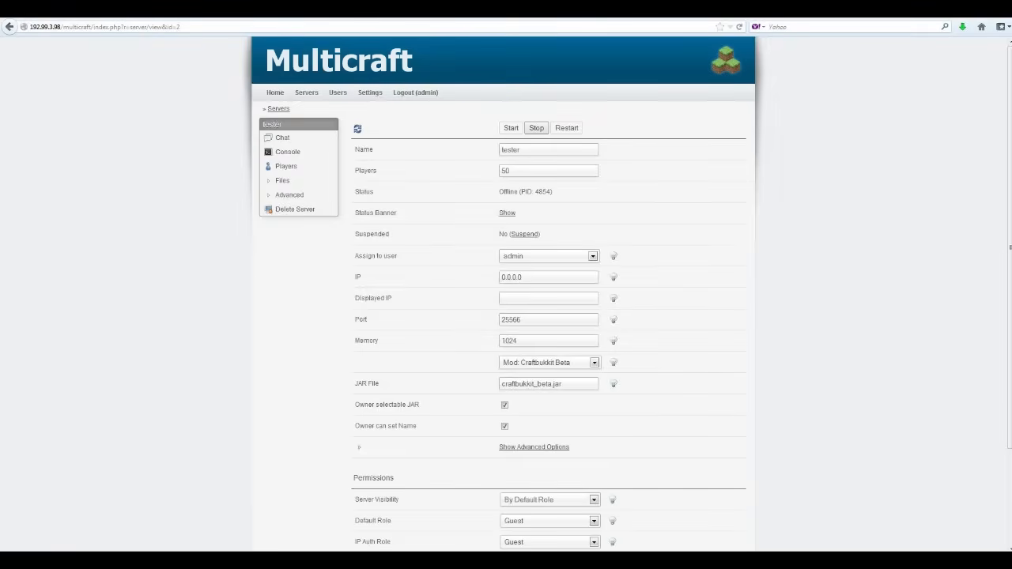
pyautogui.hotkey('ctrl', 'Tab')
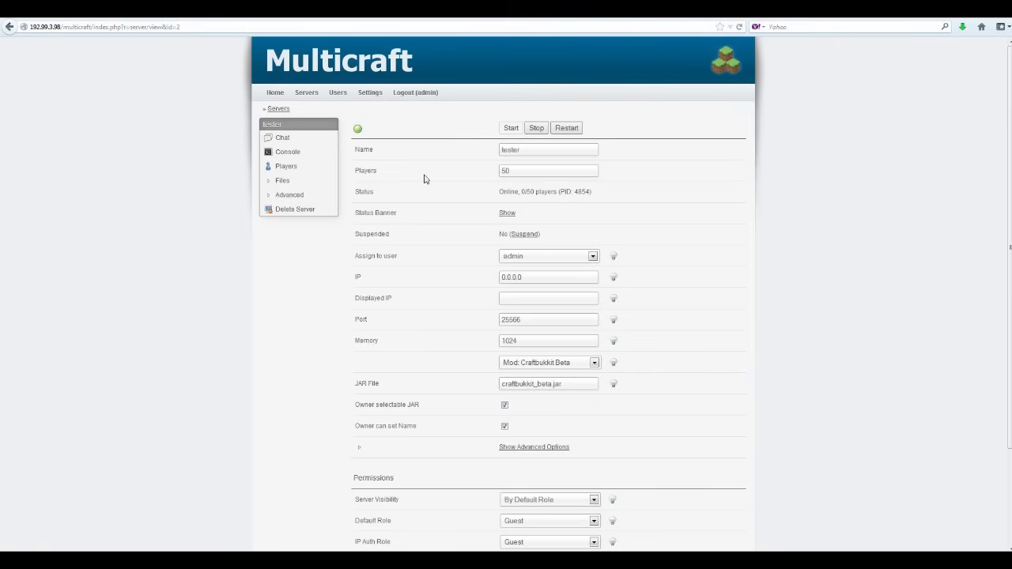
pyautogui.click(264, 185)
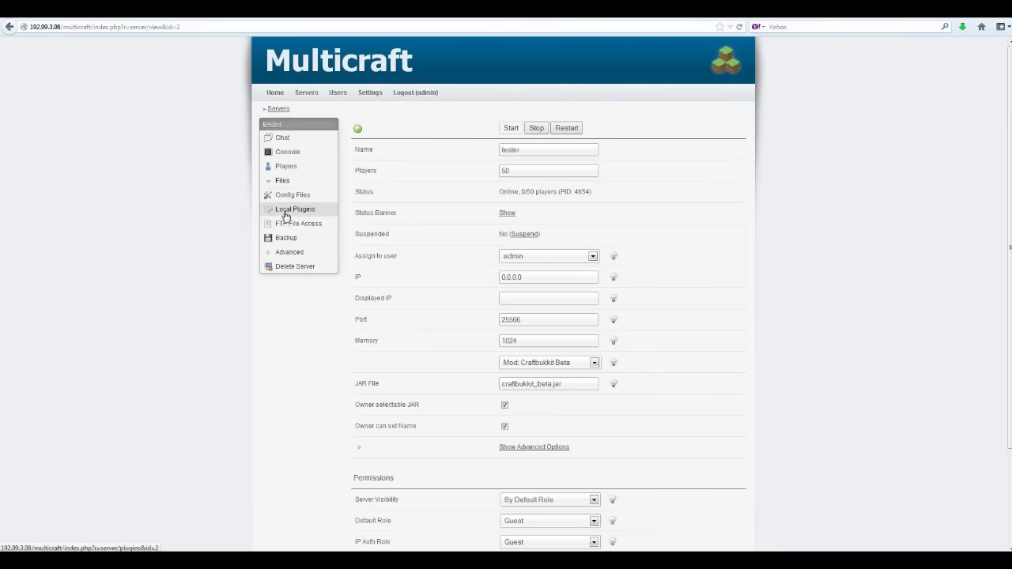
pyautogui.click(284, 227)
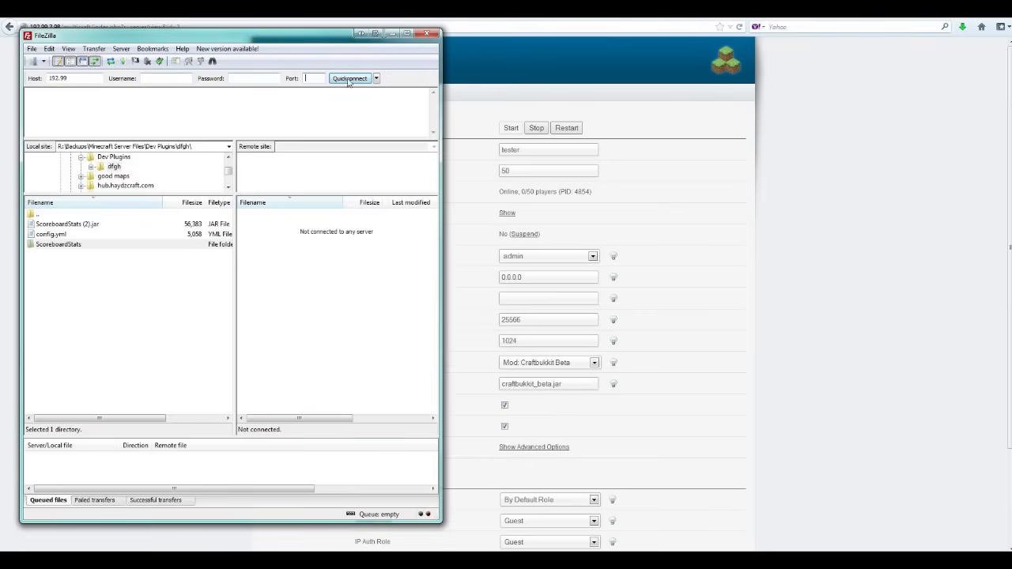
# Minimize FileZilla to bring back the tester server's panel page.
pyautogui.click(392, 34)
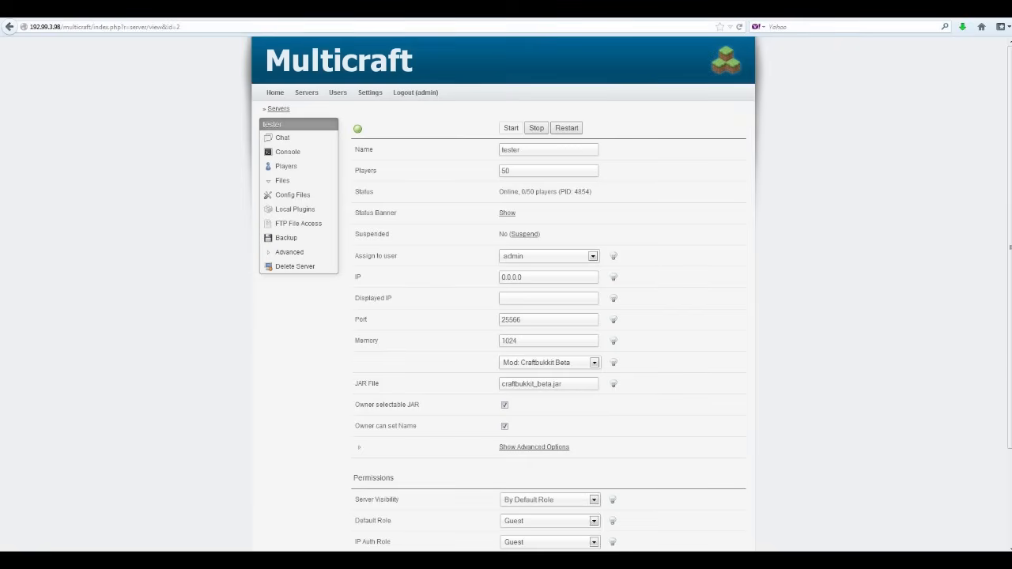
pyautogui.click(126, 9)
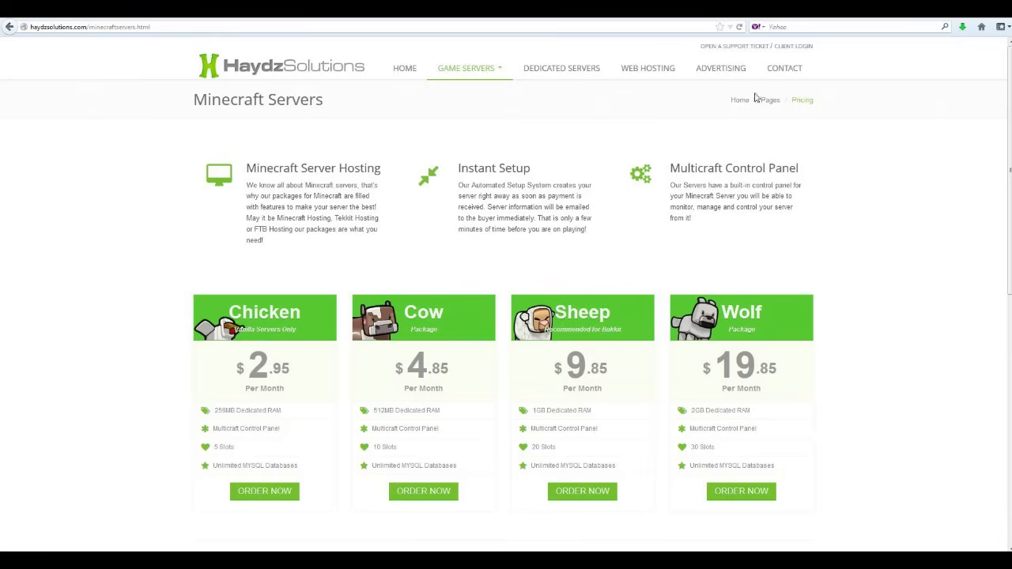
pyautogui.click(783, 73)
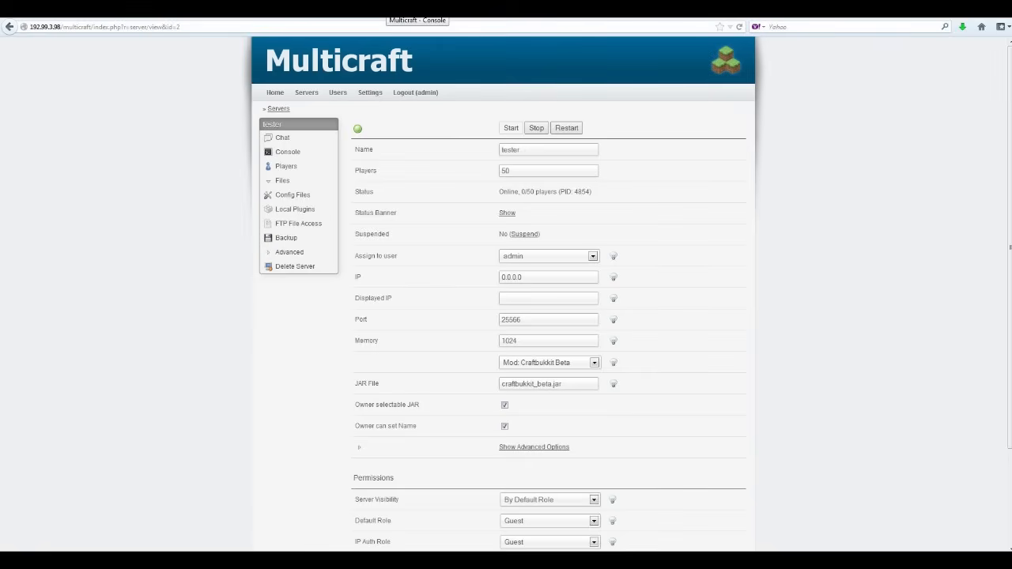
# Leave tester on Mod: Craftbukkit Beta and go to the HaydzSolutions HOME page.
pyautogui.click(596, 364)
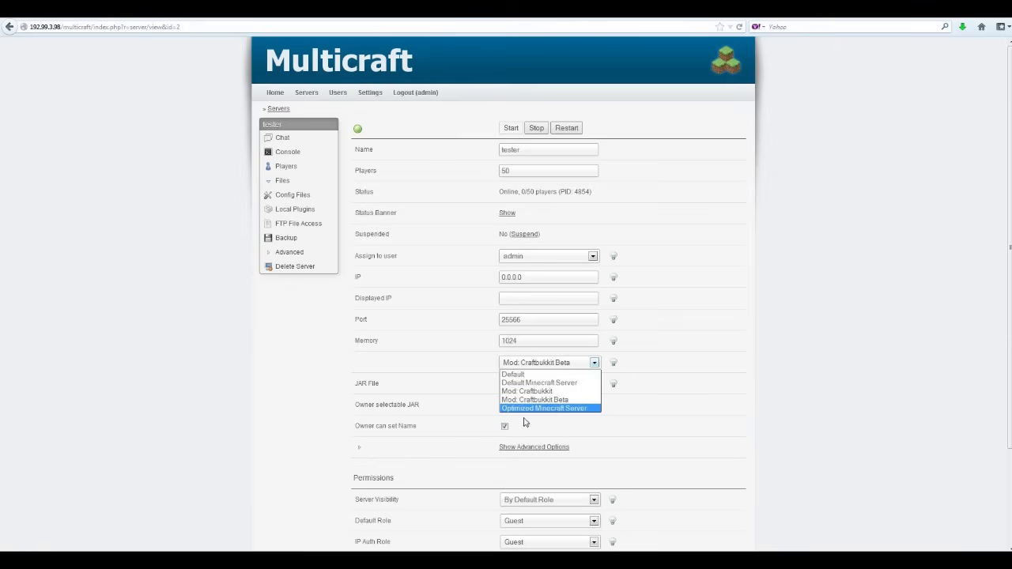
pyautogui.click(281, 356)
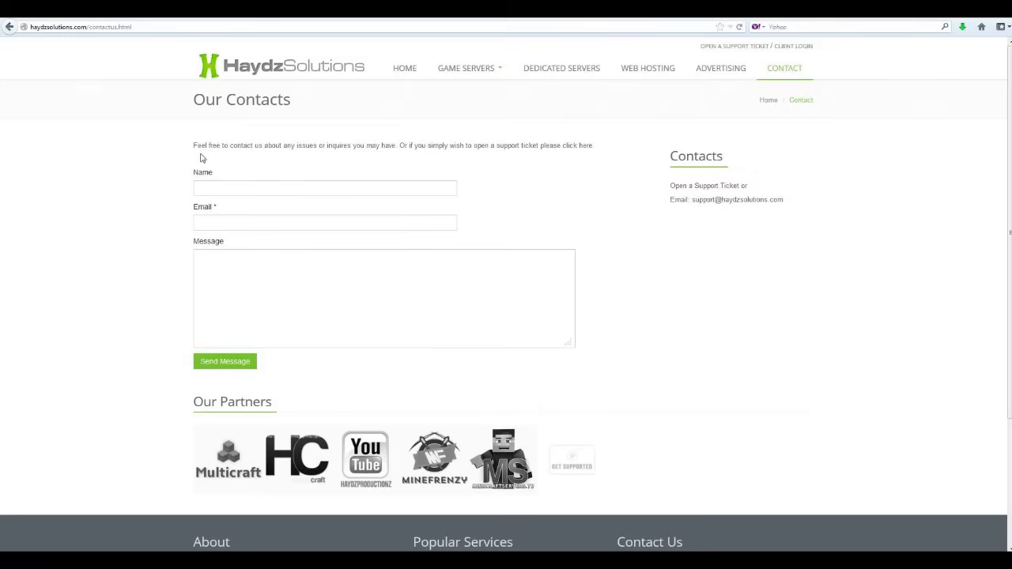
pyautogui.scroll(-1, 362, 79)
pyautogui.scroll(1, 382, 70)
pyautogui.click(403, 70)
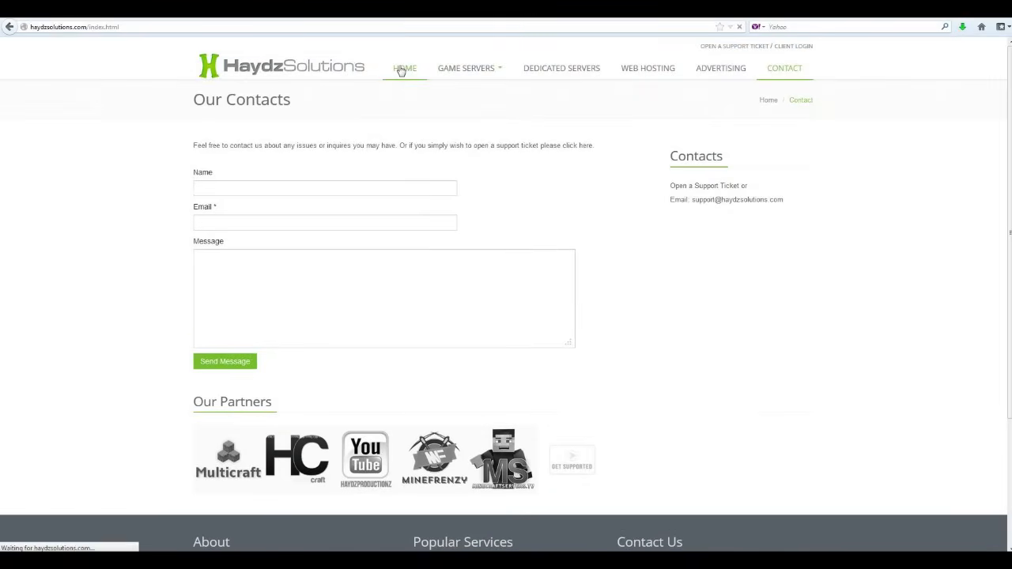